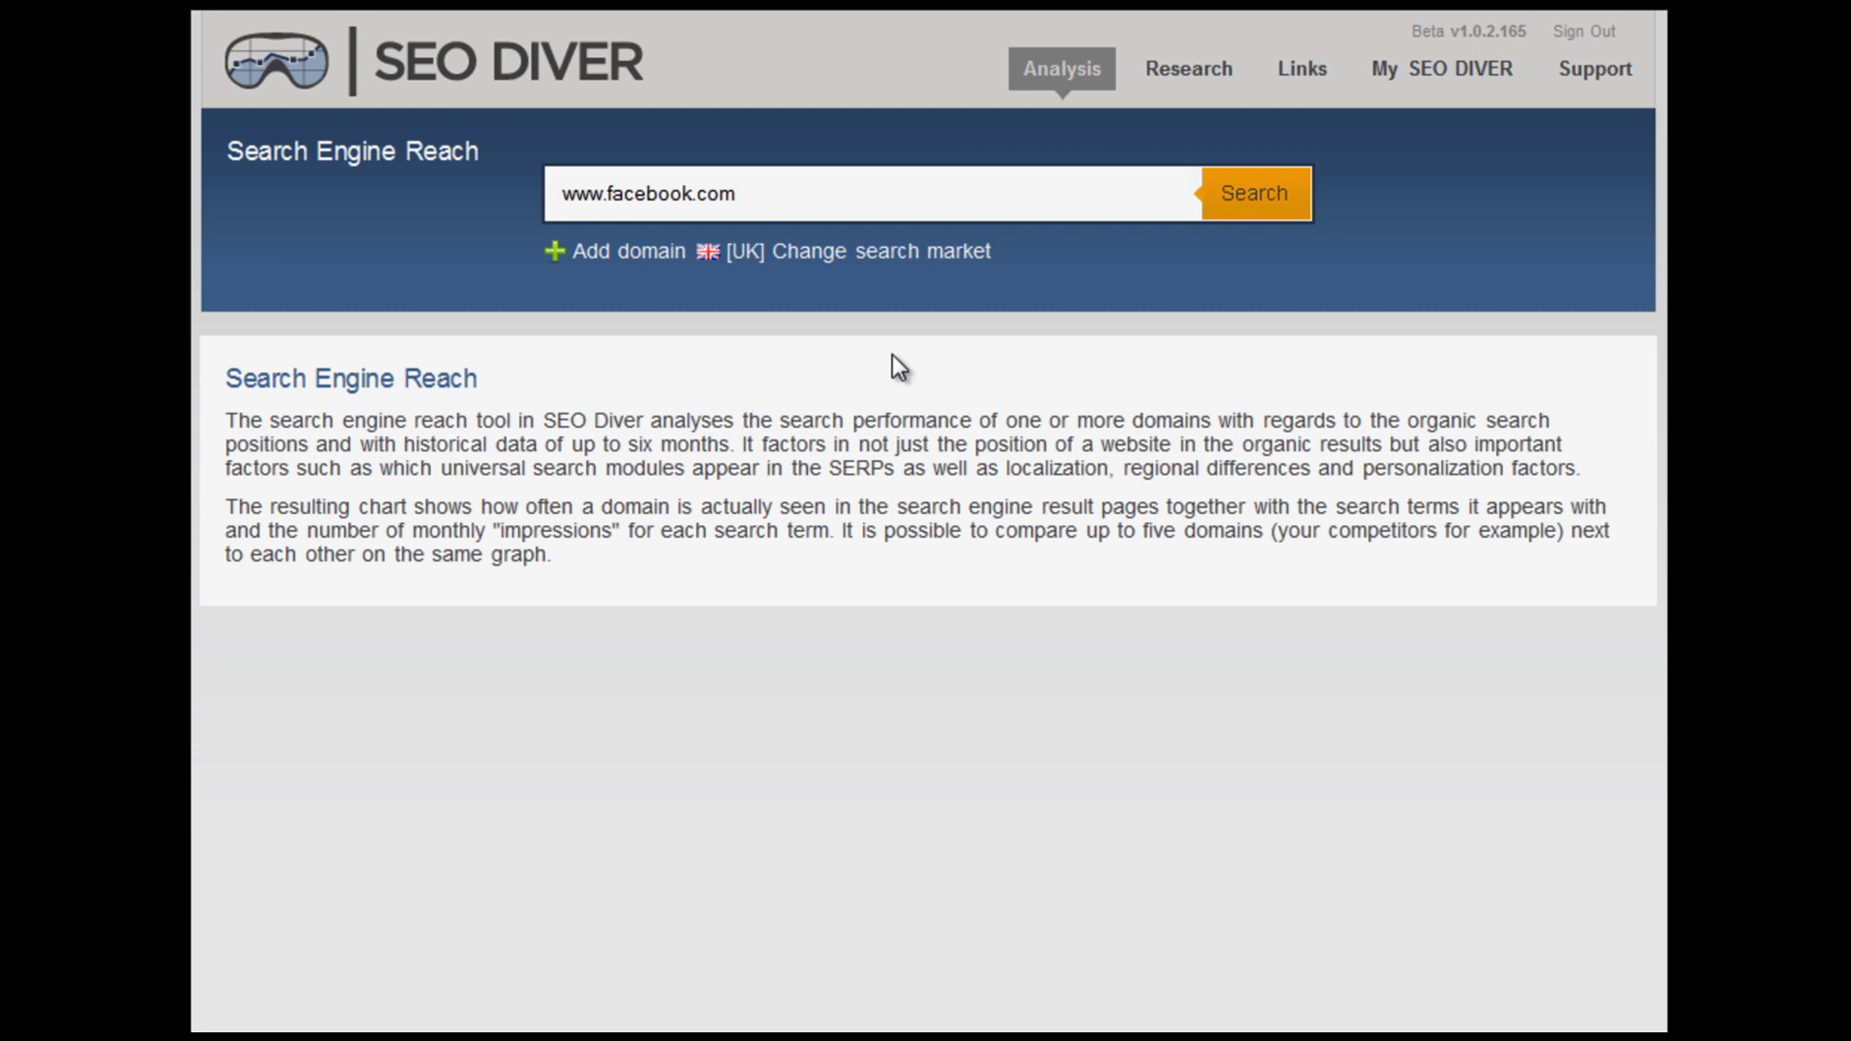
{"action": "left_click", "coordinate": [612, 193]}
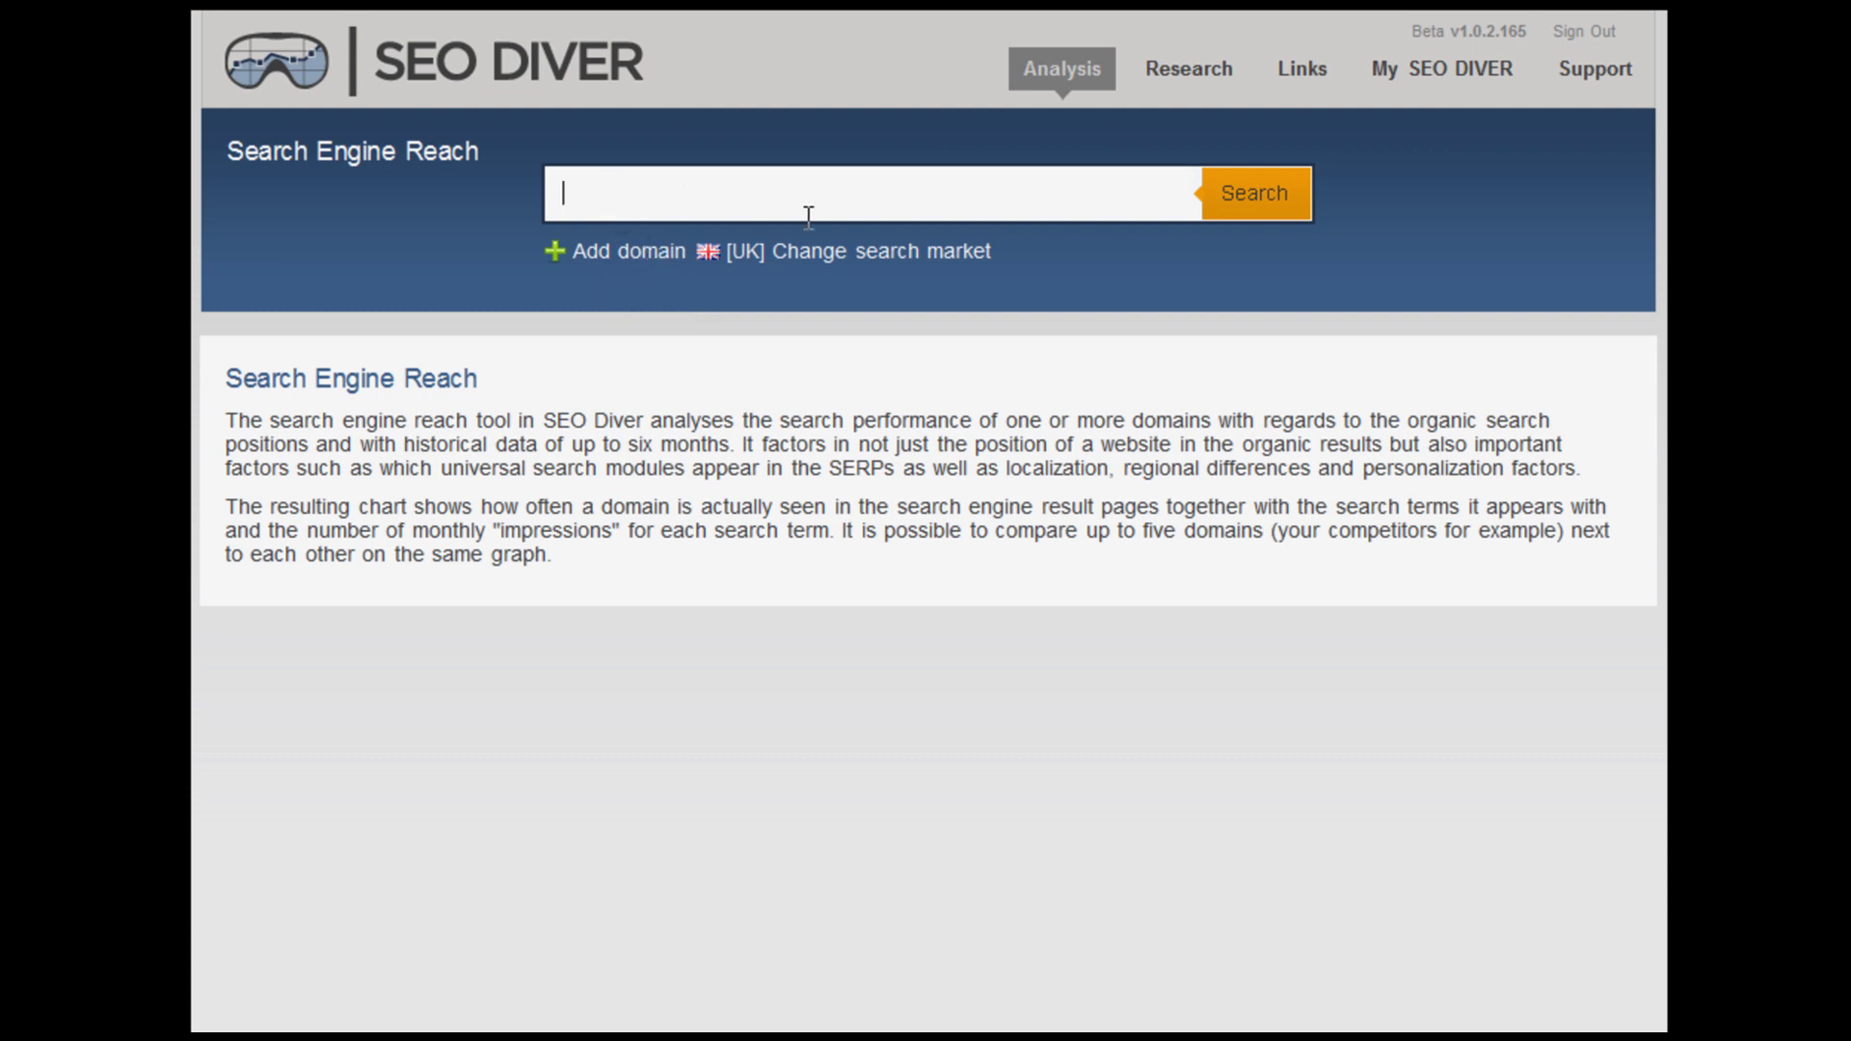
{"action": "type", "text": "www.itv.com"}
{"action": "left_click", "coordinate": [1254, 201]}
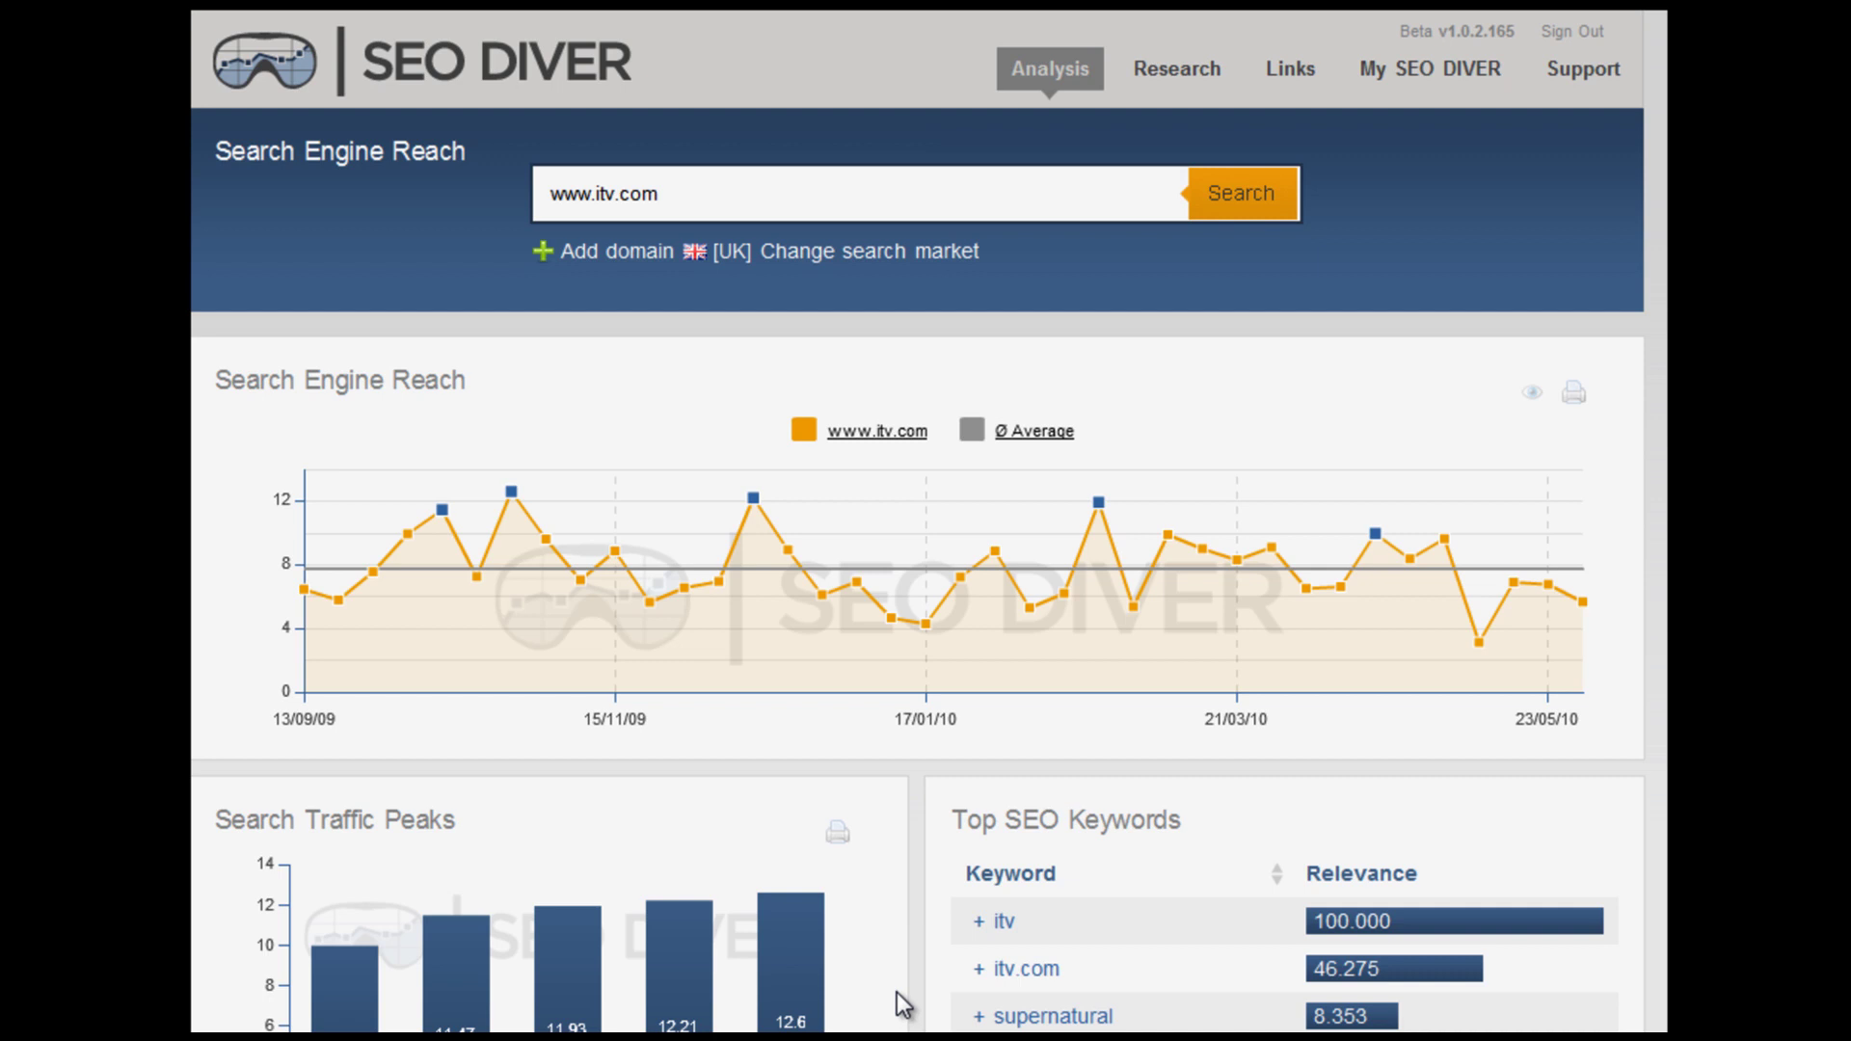
{"action": "left_click", "coordinate": [512, 501]}
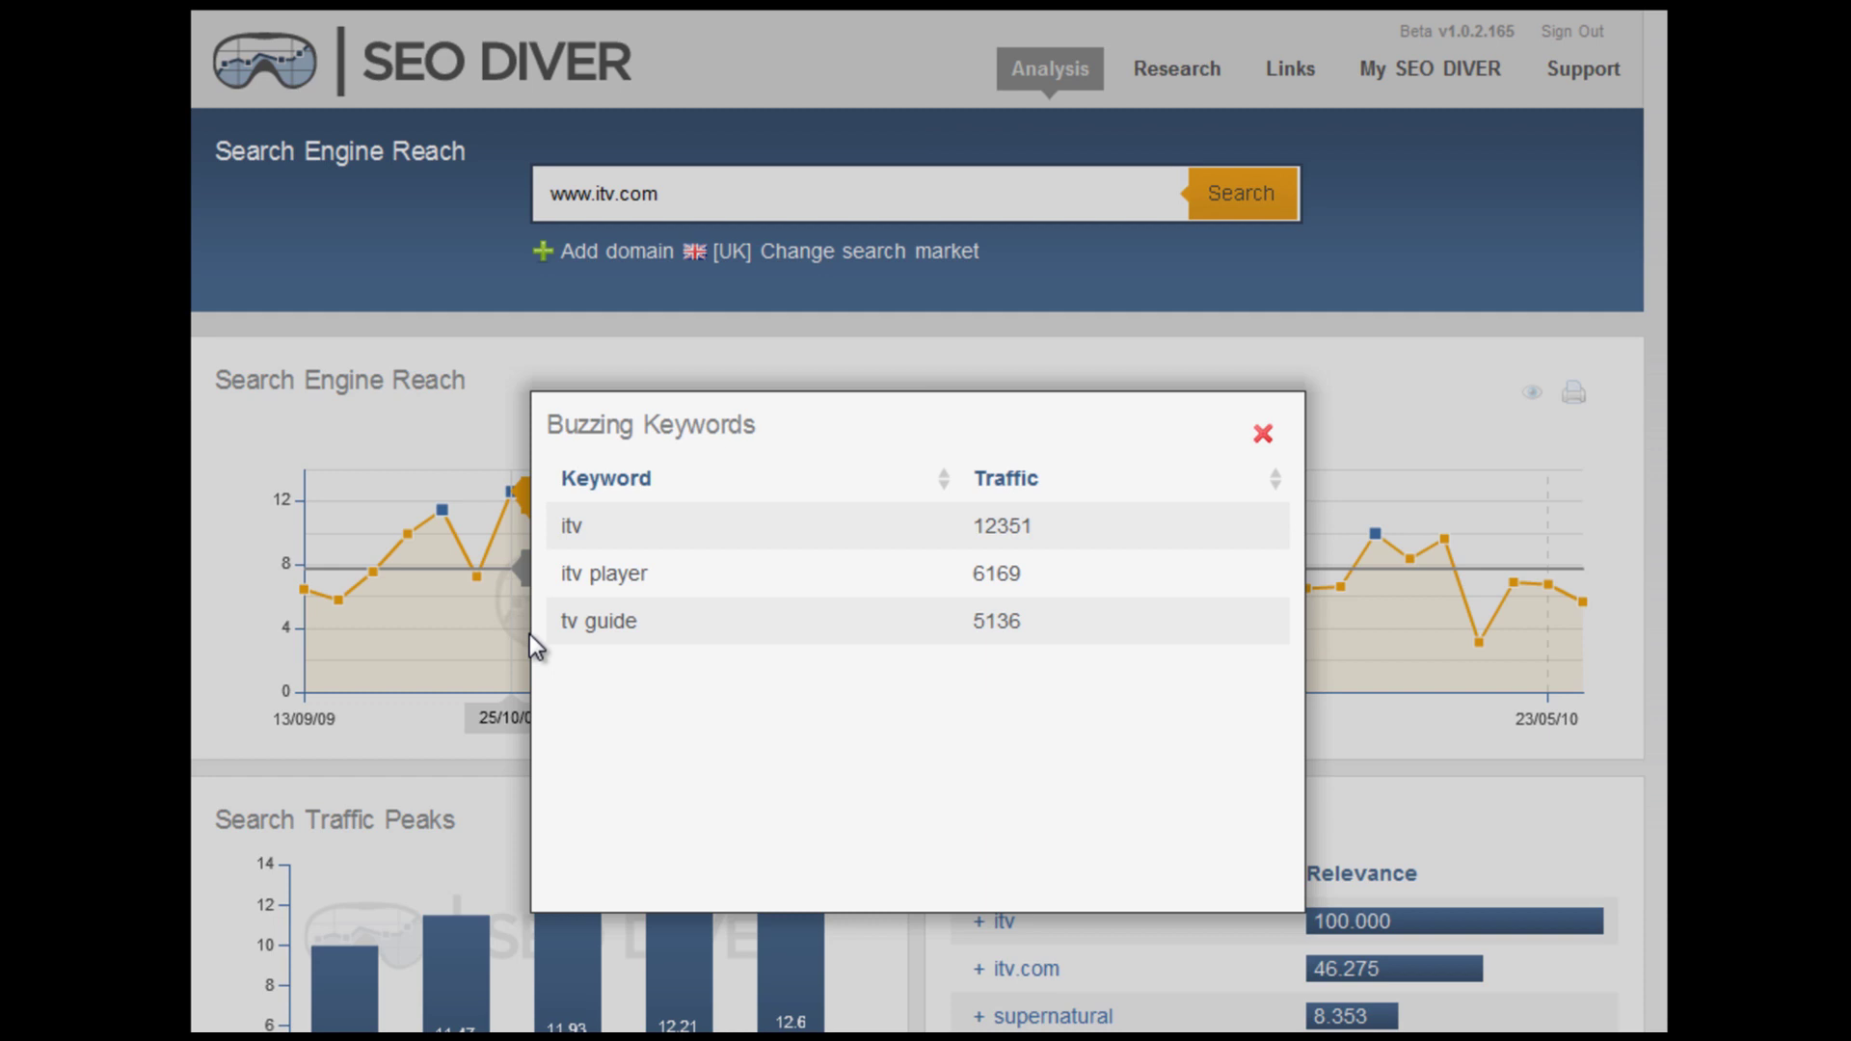
{"action": "left_click", "coordinate": [1263, 430]}
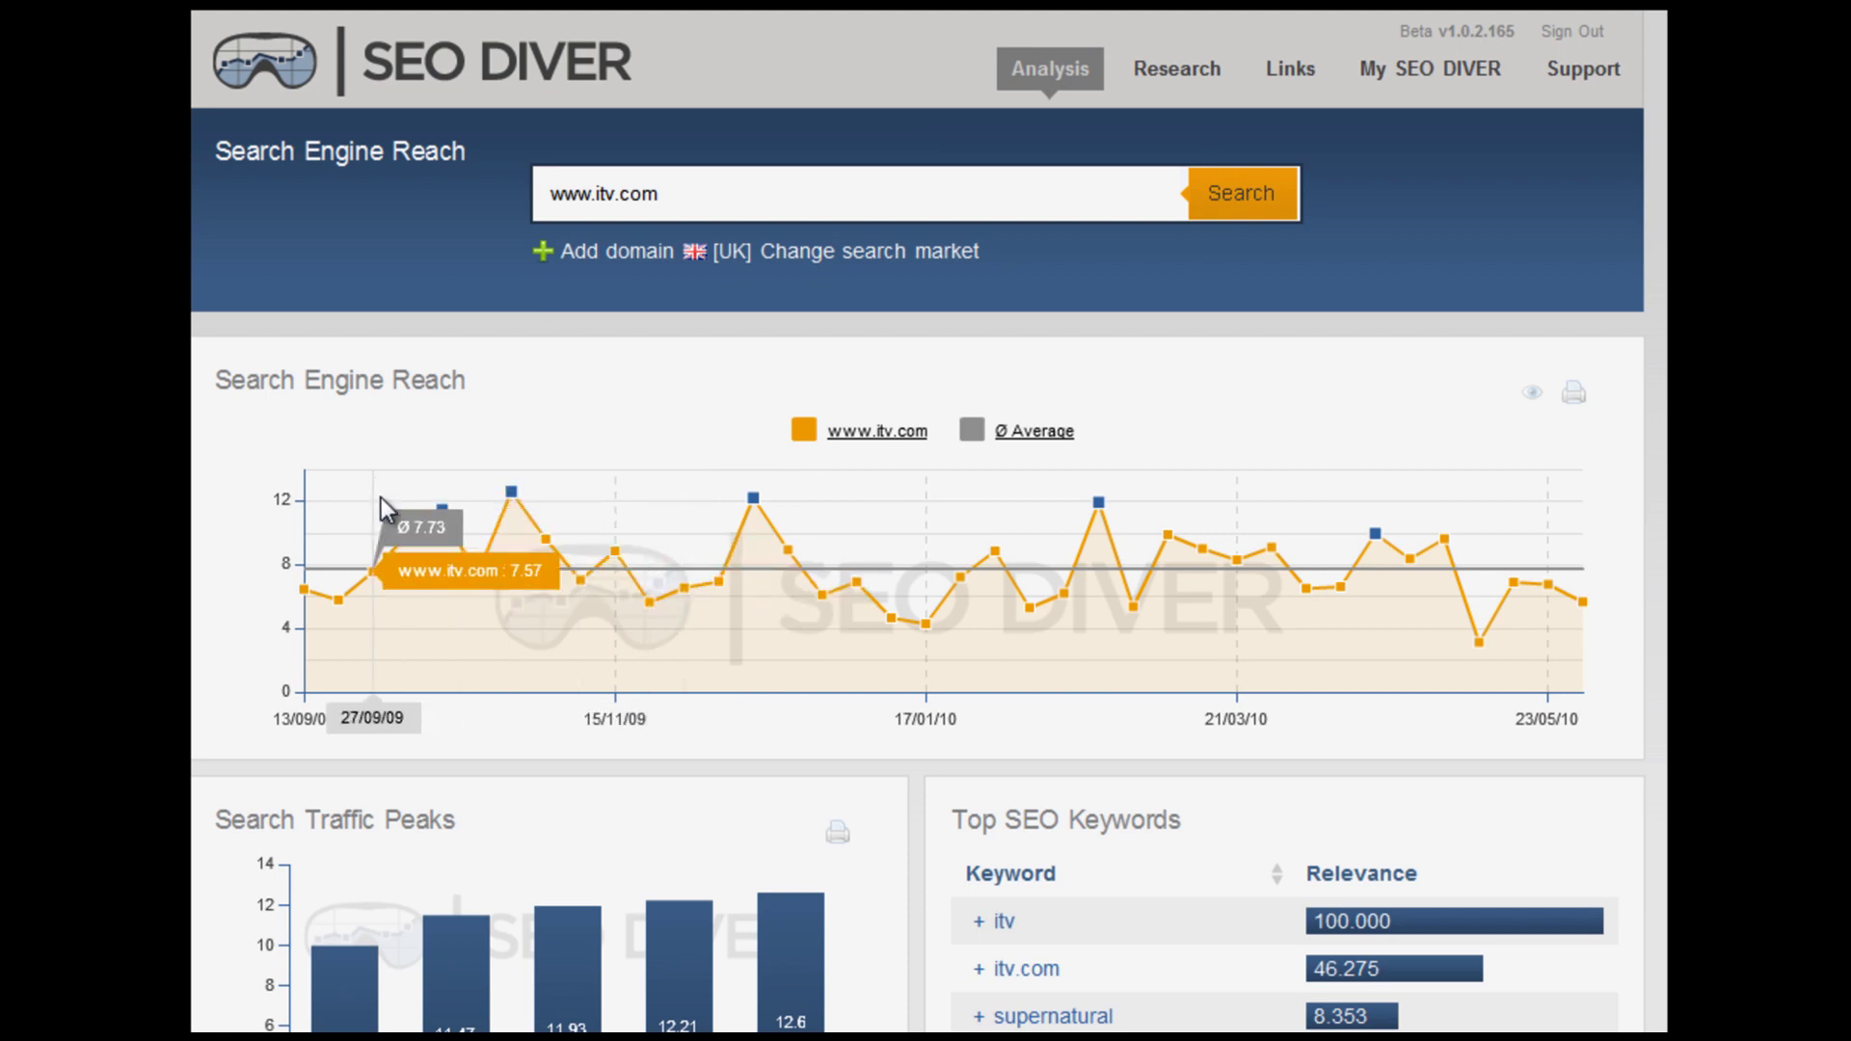
{"action": "left_click_drag", "start_coordinate": [380, 498], "coordinate": [617, 551]}
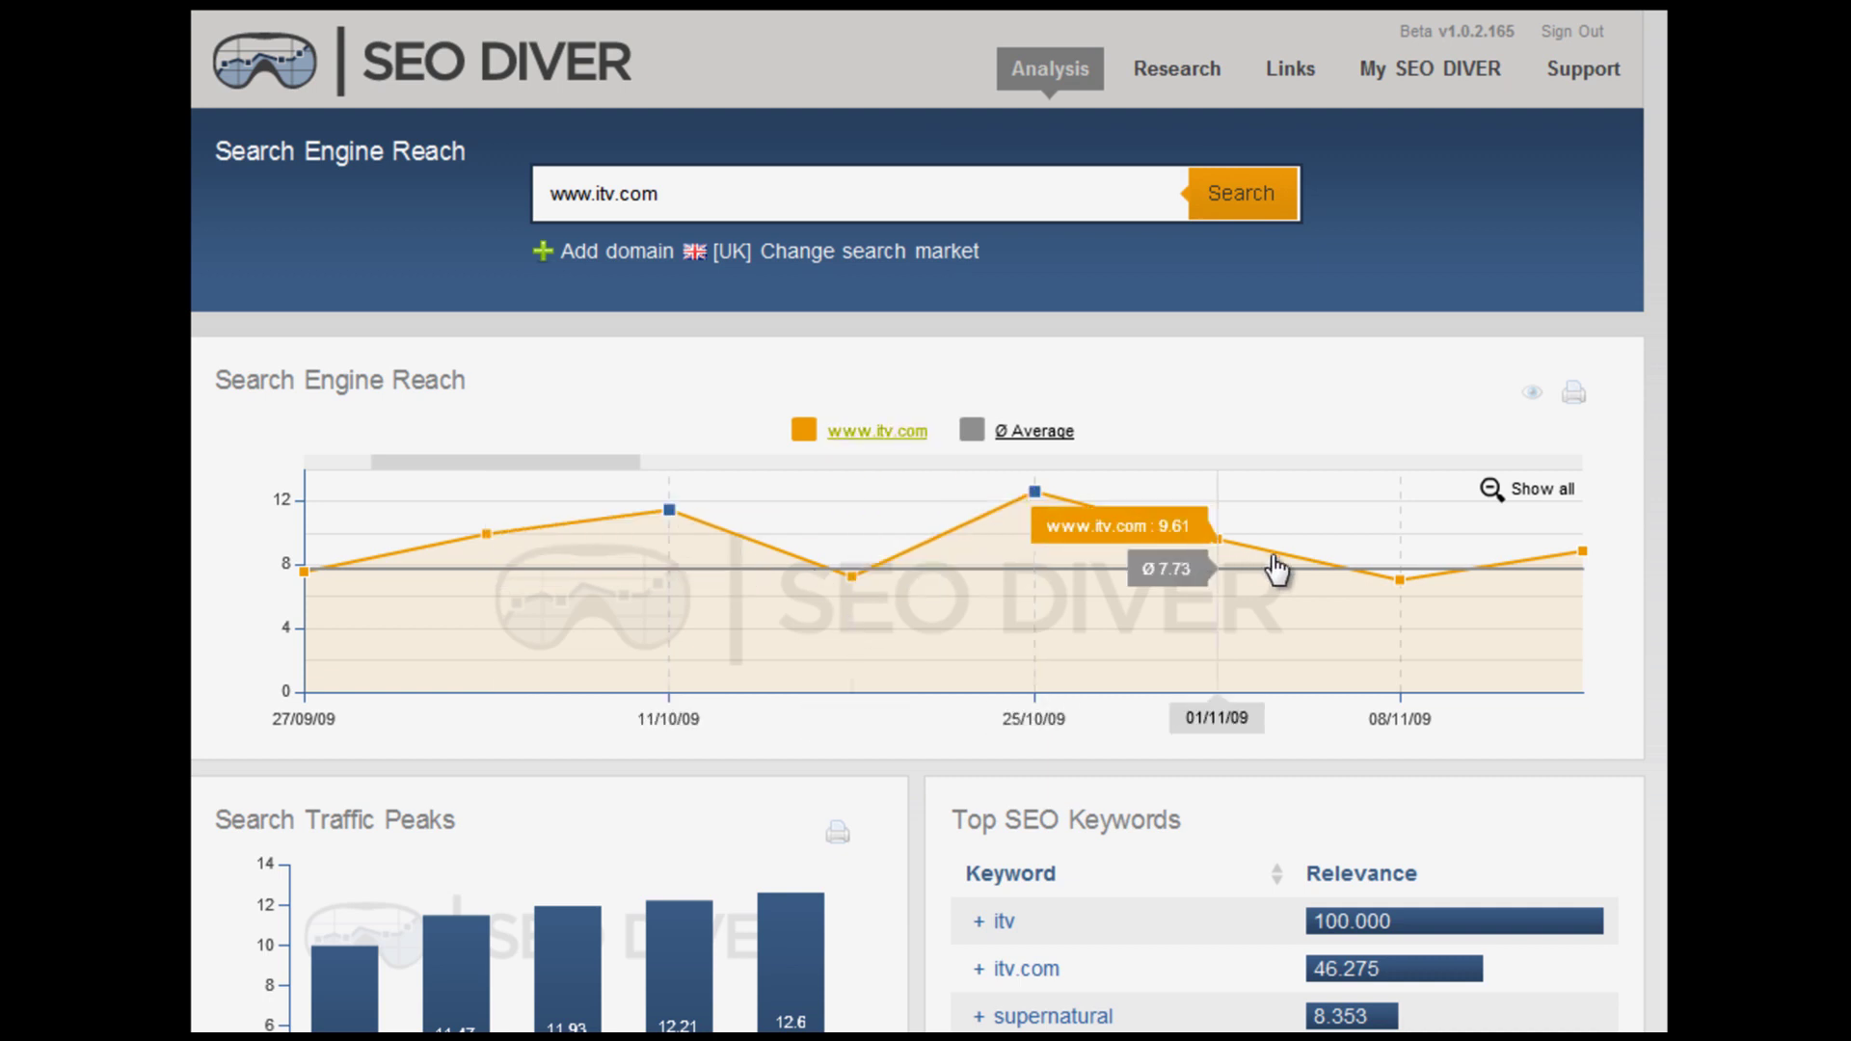
{"action": "left_click", "coordinate": [1533, 490]}
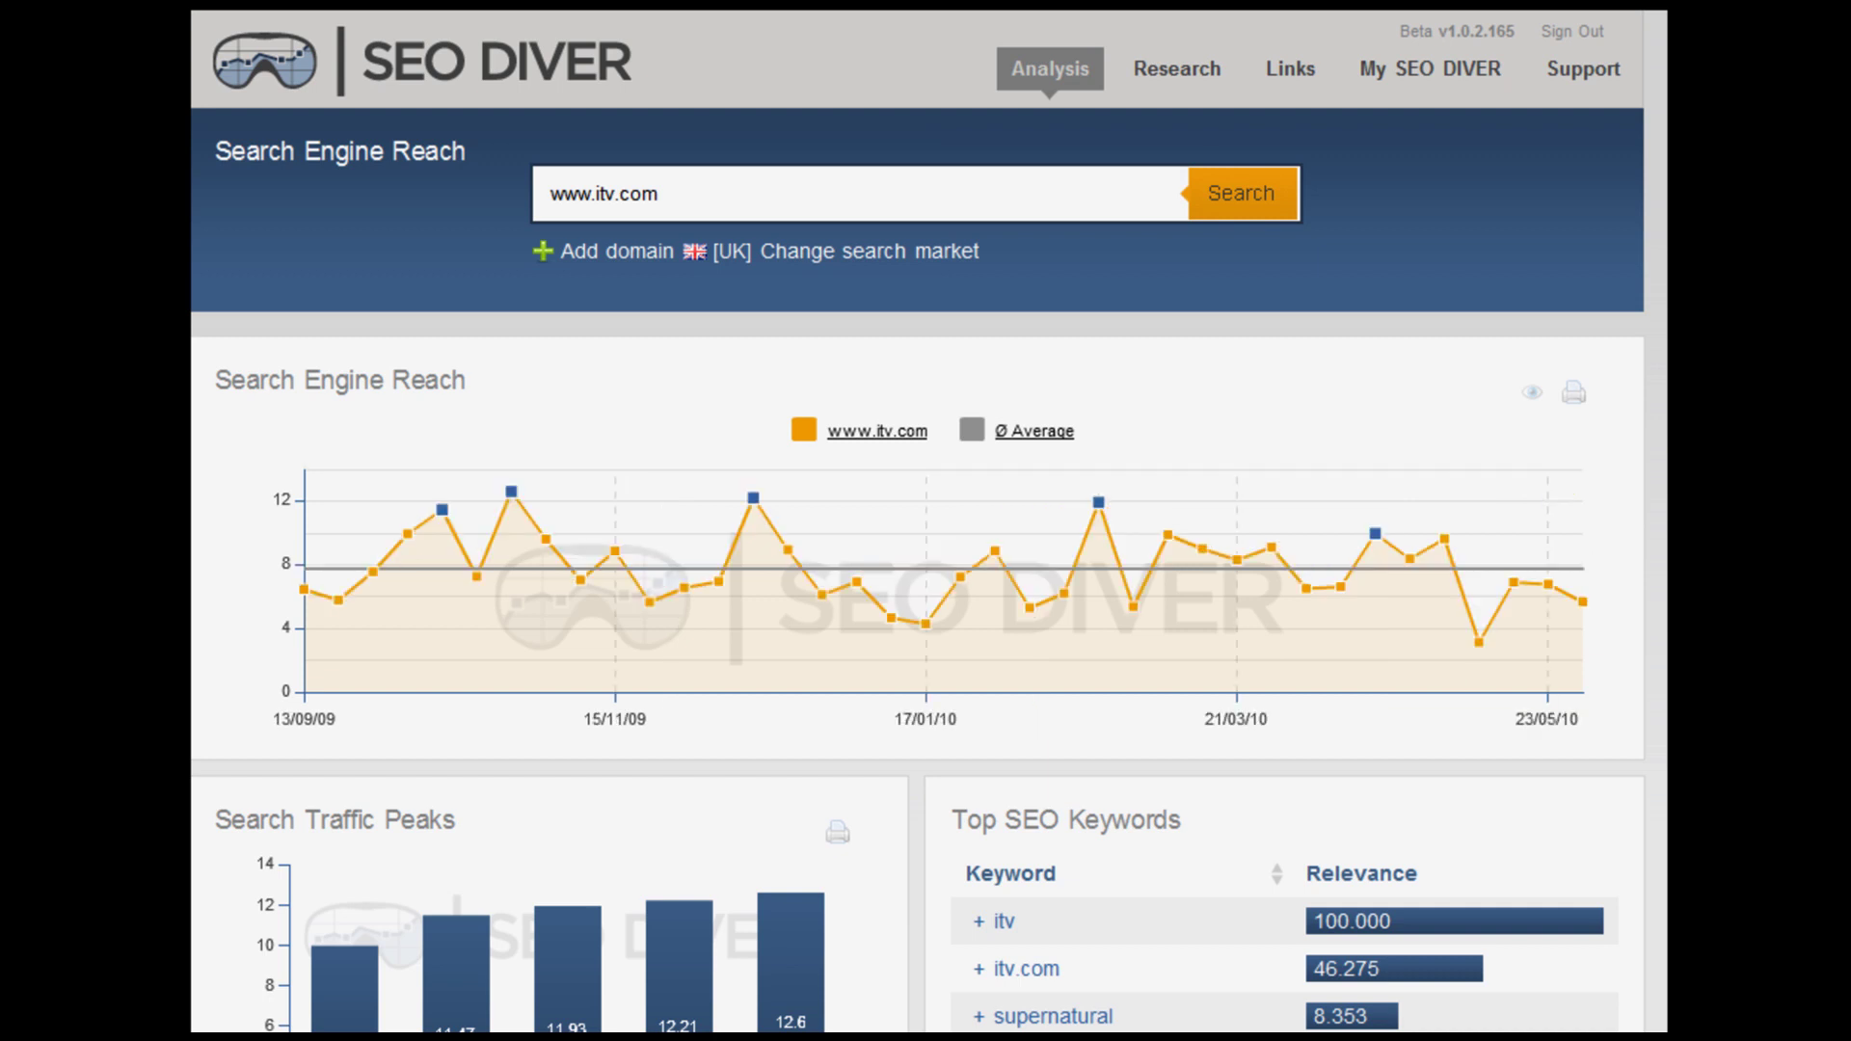
{"action": "scroll", "coordinate": [680, 501], "scroll_direction": "down", "scroll_amount": 7}
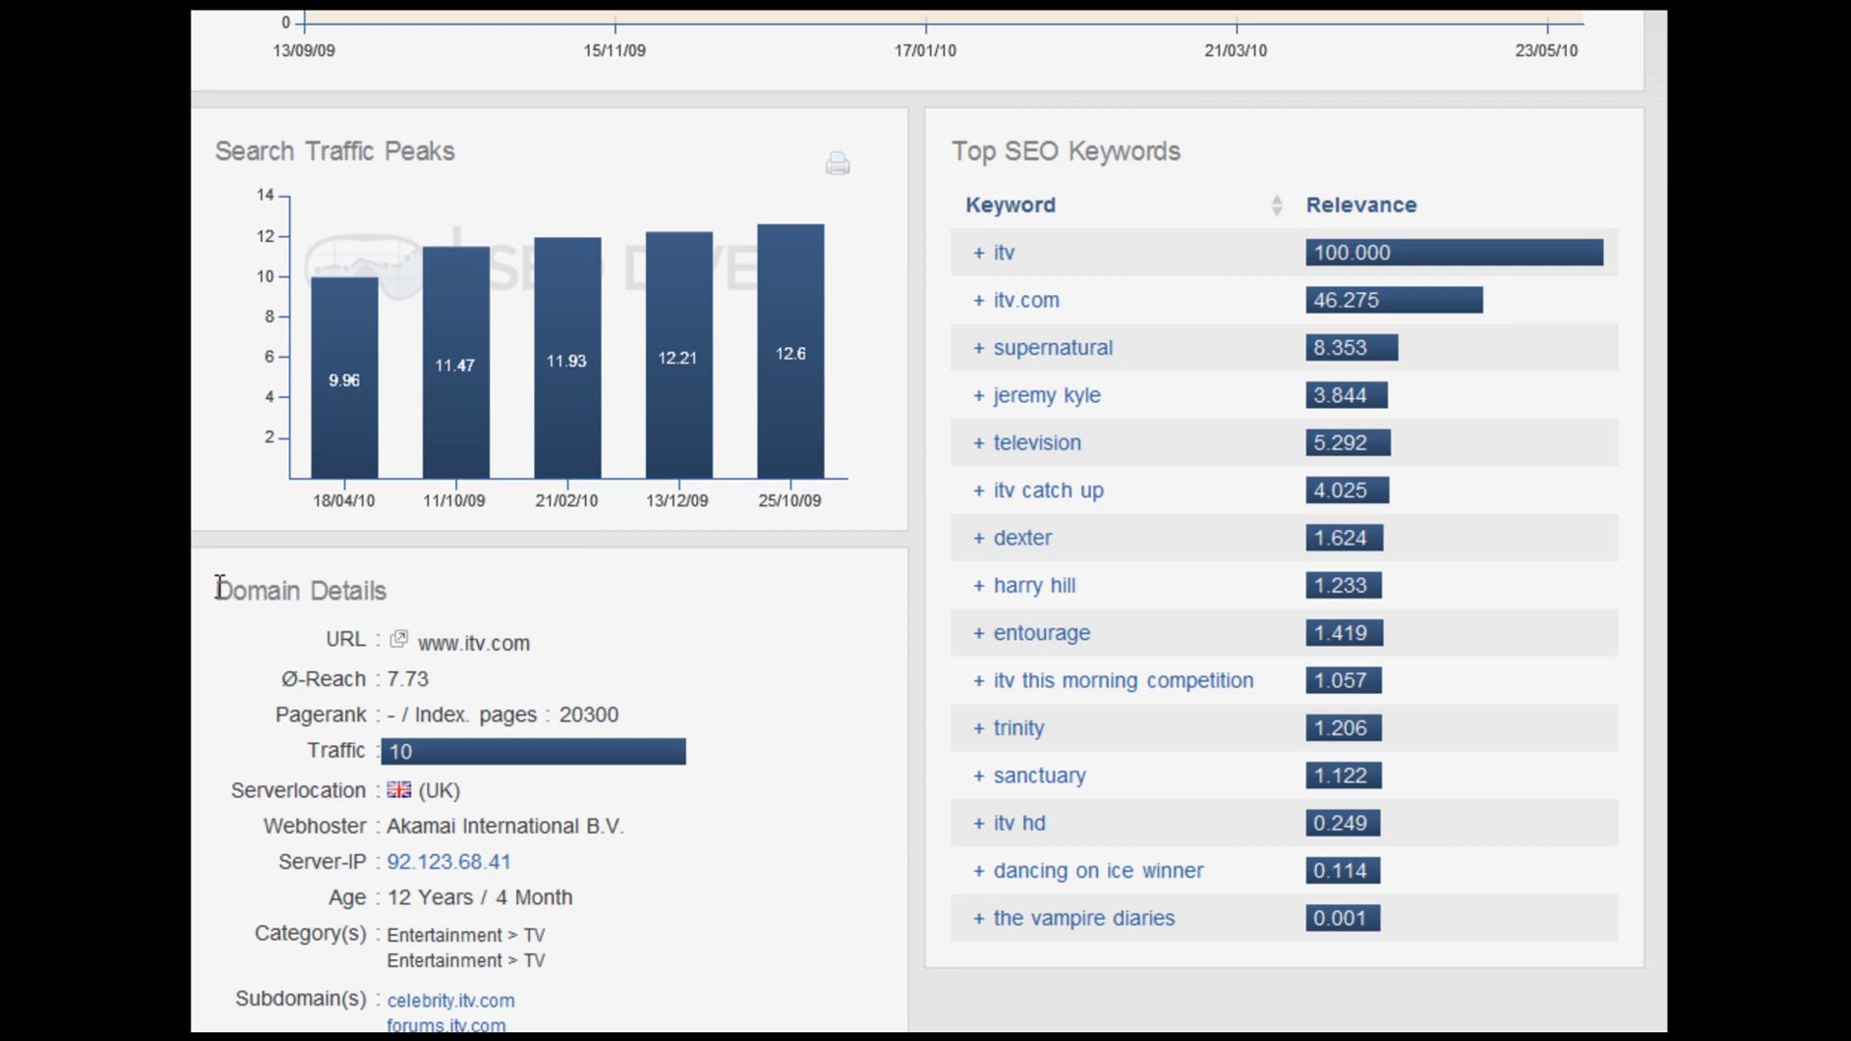
{"action": "left_click_drag", "start_coordinate": [218, 587], "coordinate": [384, 598]}
{"action": "left_click", "coordinate": [403, 598]}
{"action": "left_click_drag", "start_coordinate": [434, 677], "coordinate": [388, 679]}
{"action": "left_click", "coordinate": [392, 679]}
{"action": "left_click_drag", "start_coordinate": [561, 715], "coordinate": [642, 718]}
{"action": "left_click", "coordinate": [629, 716]}
{"action": "left_click_drag", "start_coordinate": [389, 897], "coordinate": [558, 812]}
{"action": "scroll", "coordinate": [582, 905], "scroll_direction": "down", "scroll_amount": 3}
{"action": "left_click", "coordinate": [537, 802]}
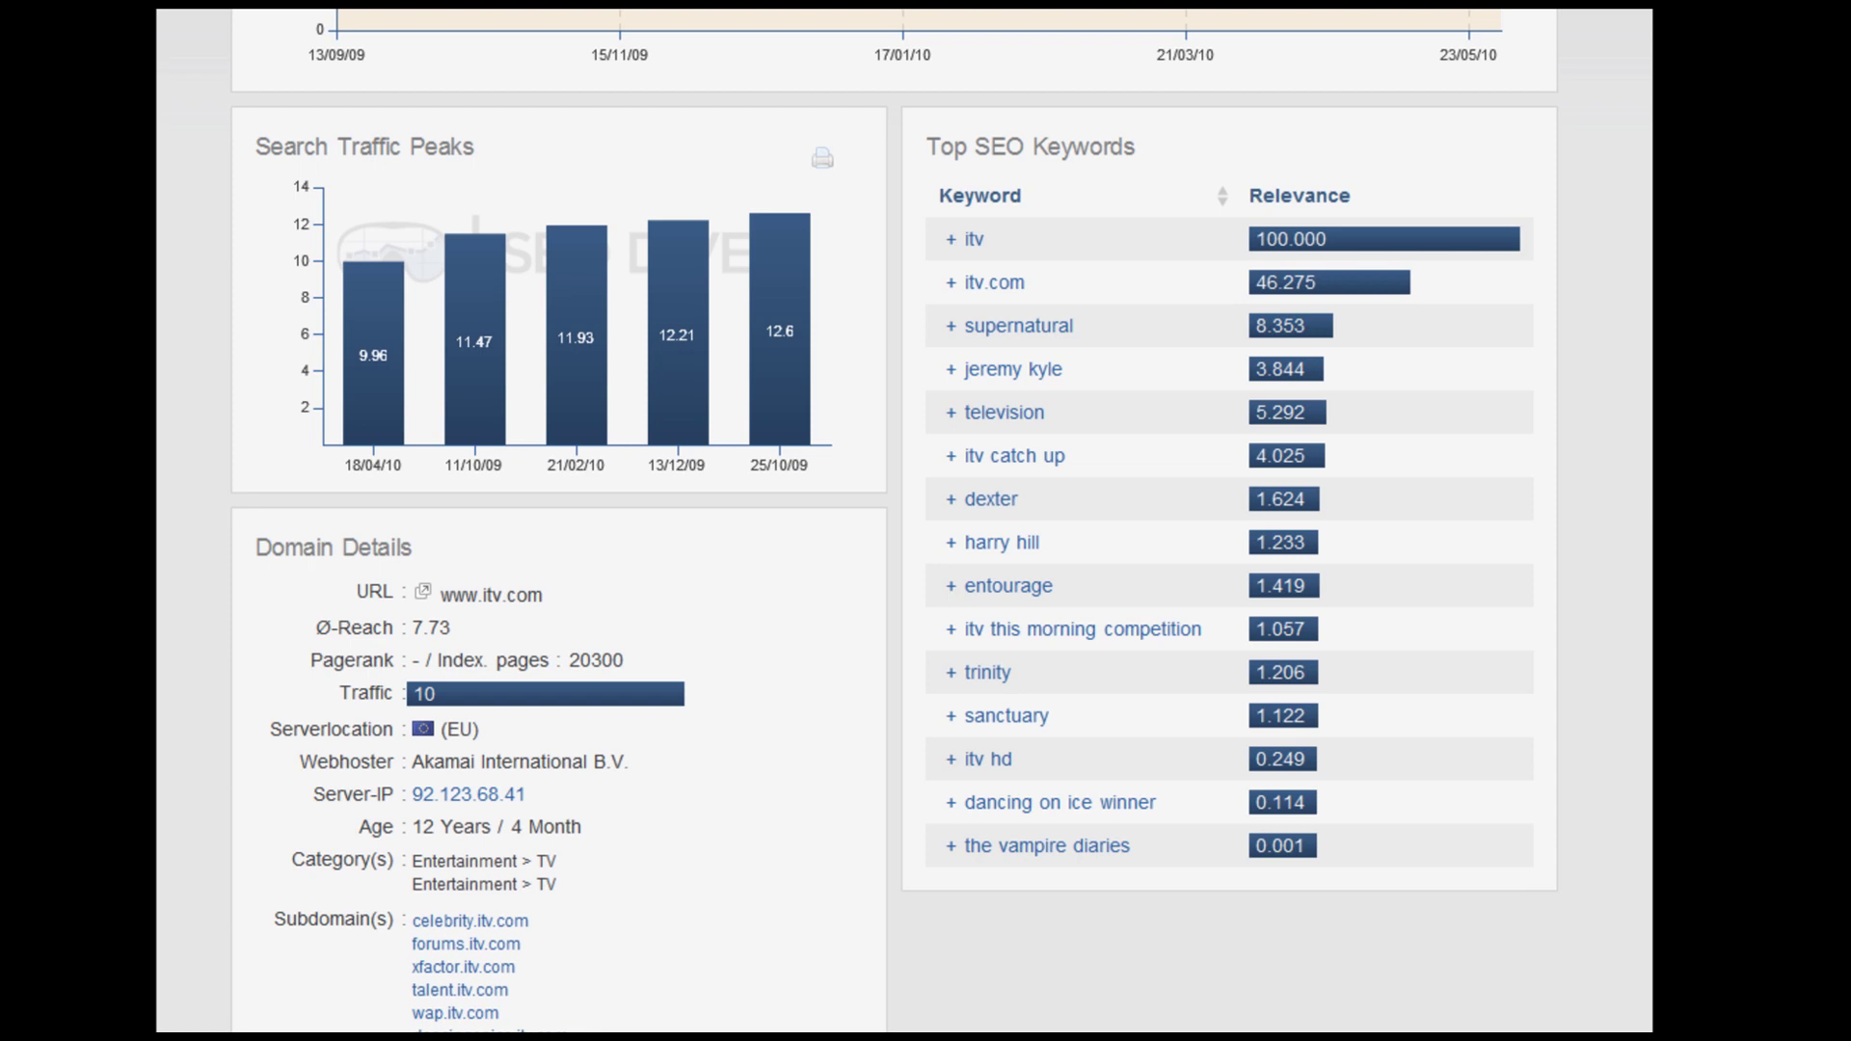
{"action": "scroll", "coordinate": [846, 314], "scroll_direction": "up", "scroll_amount": 1}
{"action": "left_click_drag", "start_coordinate": [925, 220], "coordinate": [1128, 224]}
{"action": "left_click", "coordinate": [1155, 226]}
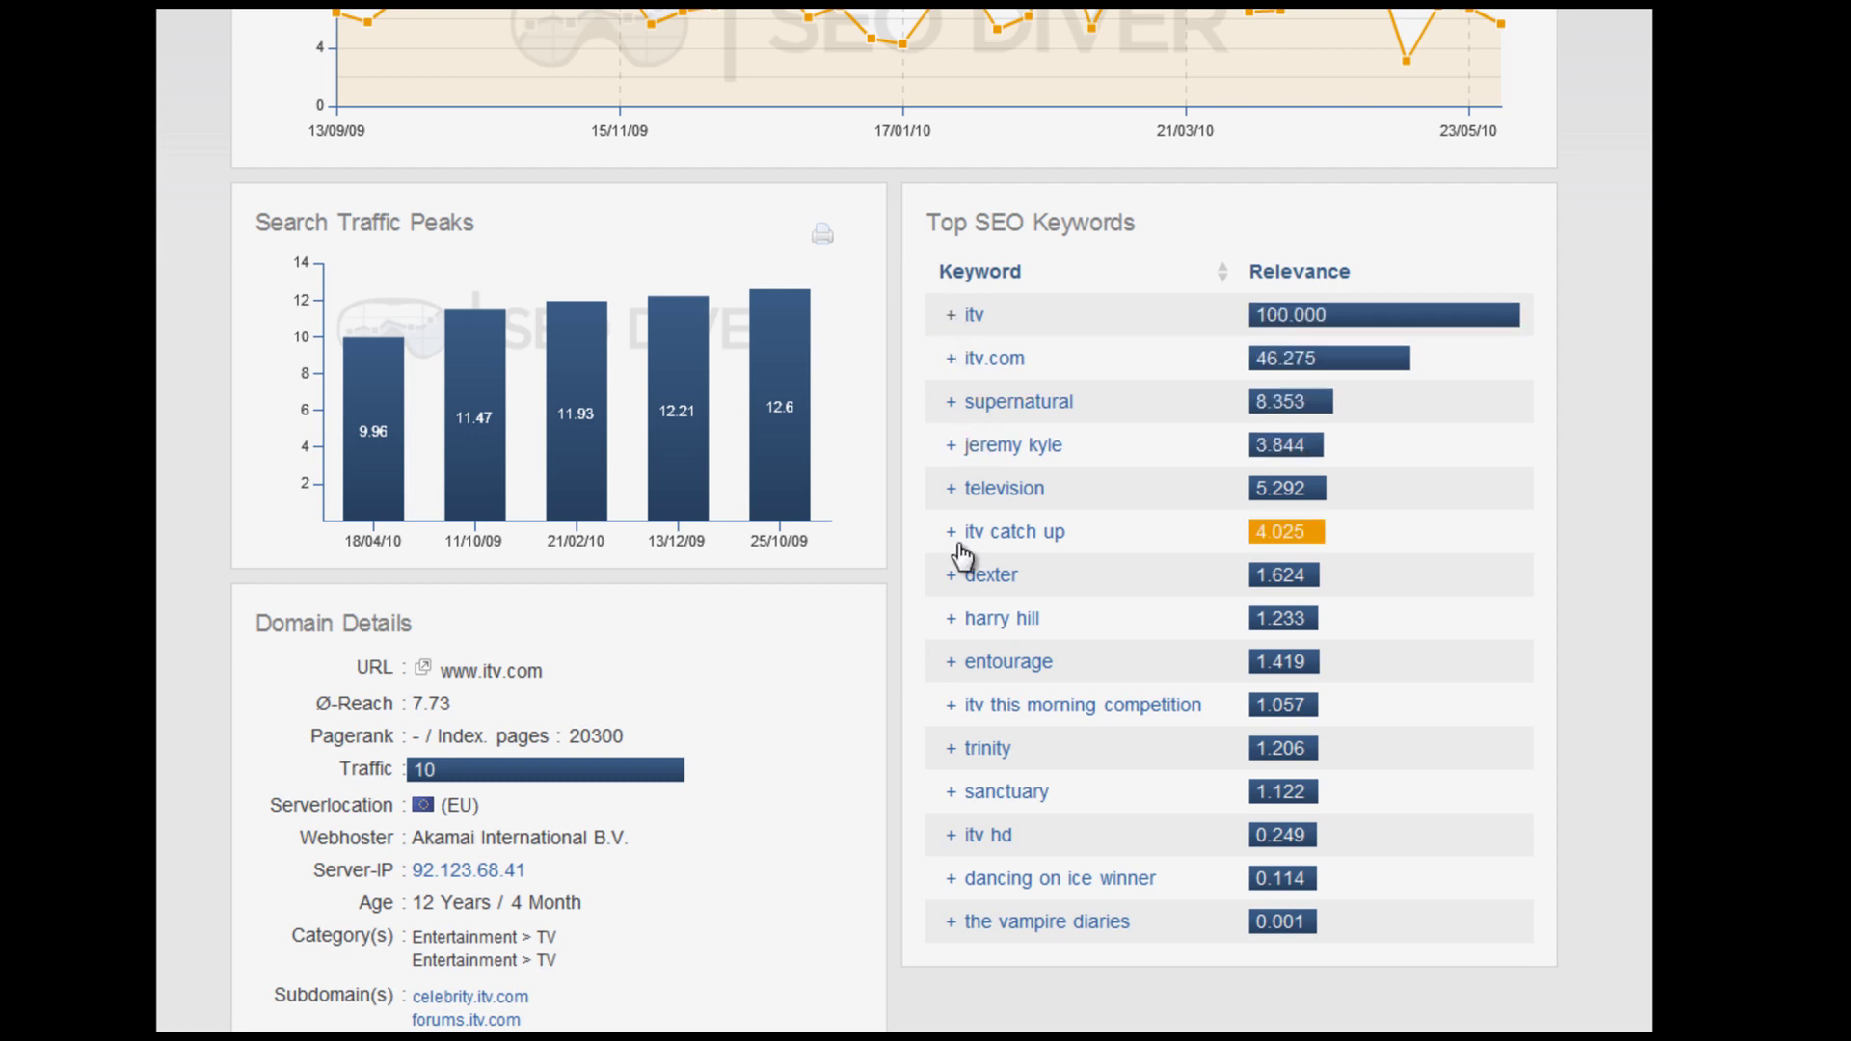
Step: Expand the supernatural keyword to show its Supernatural - ITV Drama page, then scroll back up
{"action": "left_click", "coordinate": [952, 405]}
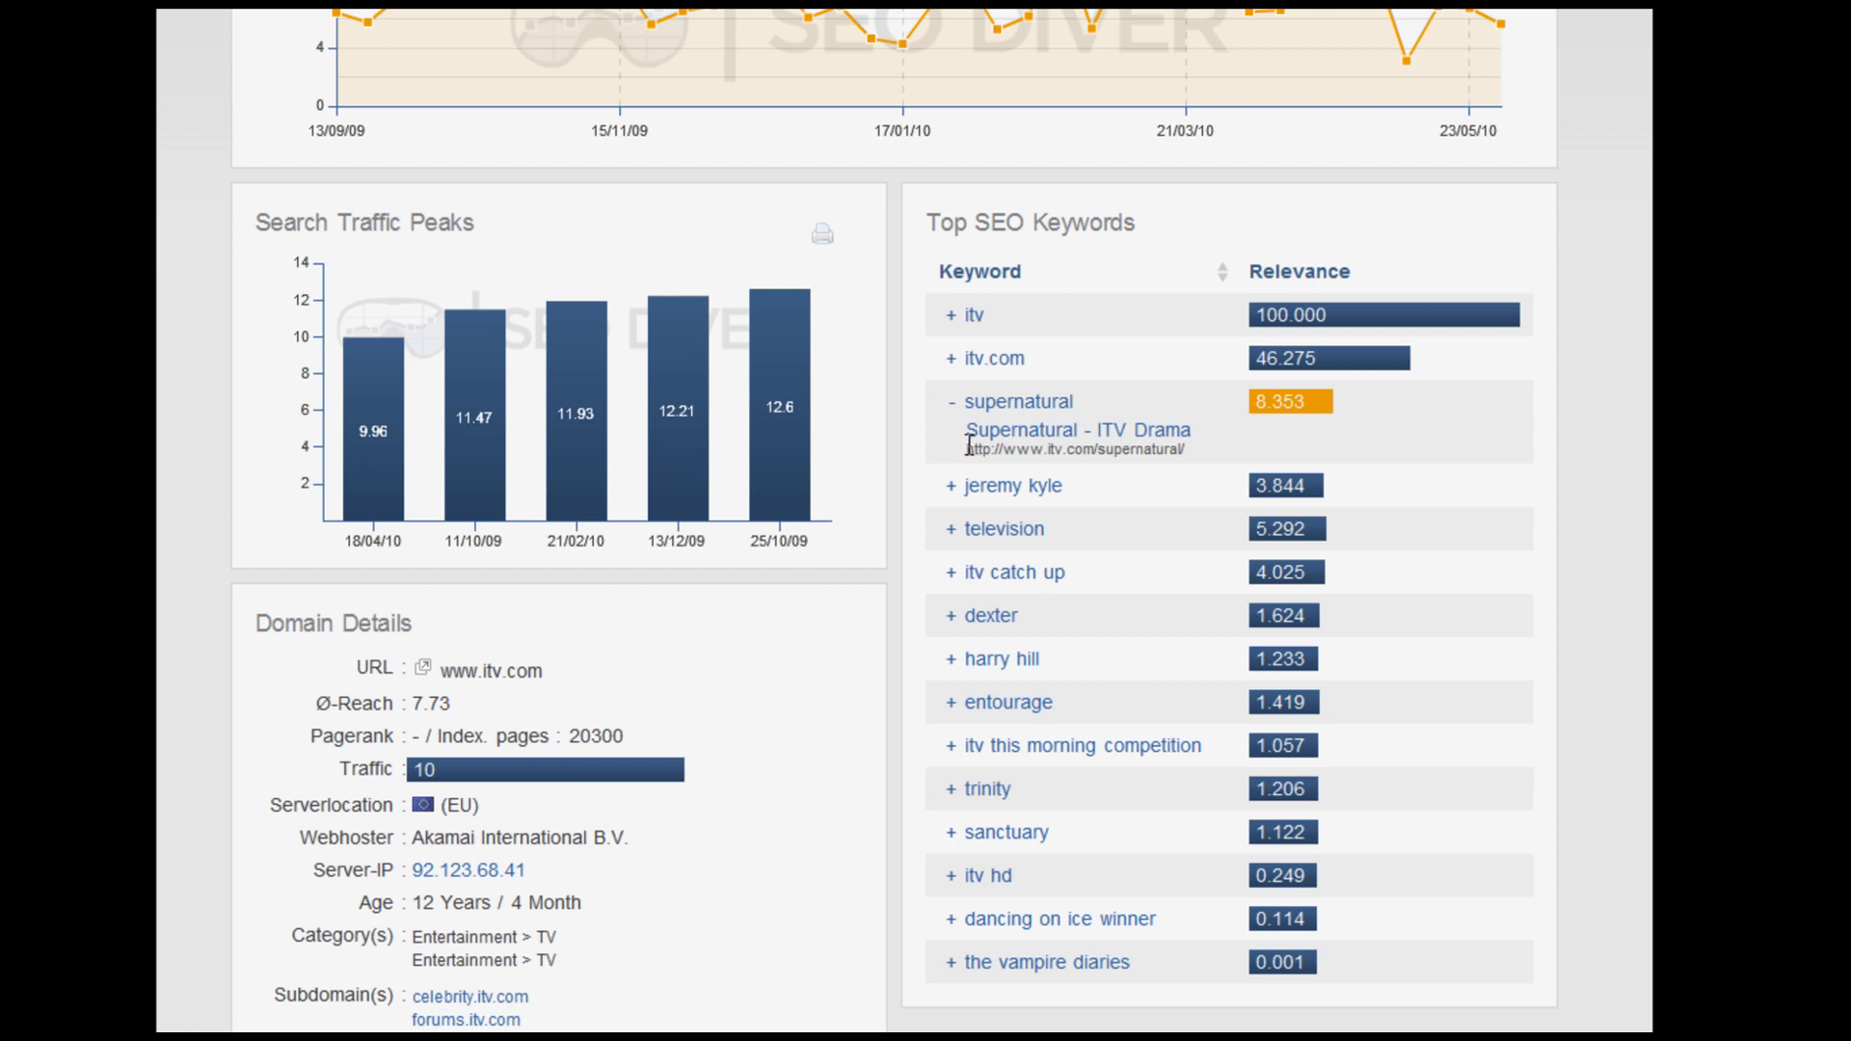
{"action": "left_click_drag", "start_coordinate": [968, 445], "coordinate": [1196, 463]}
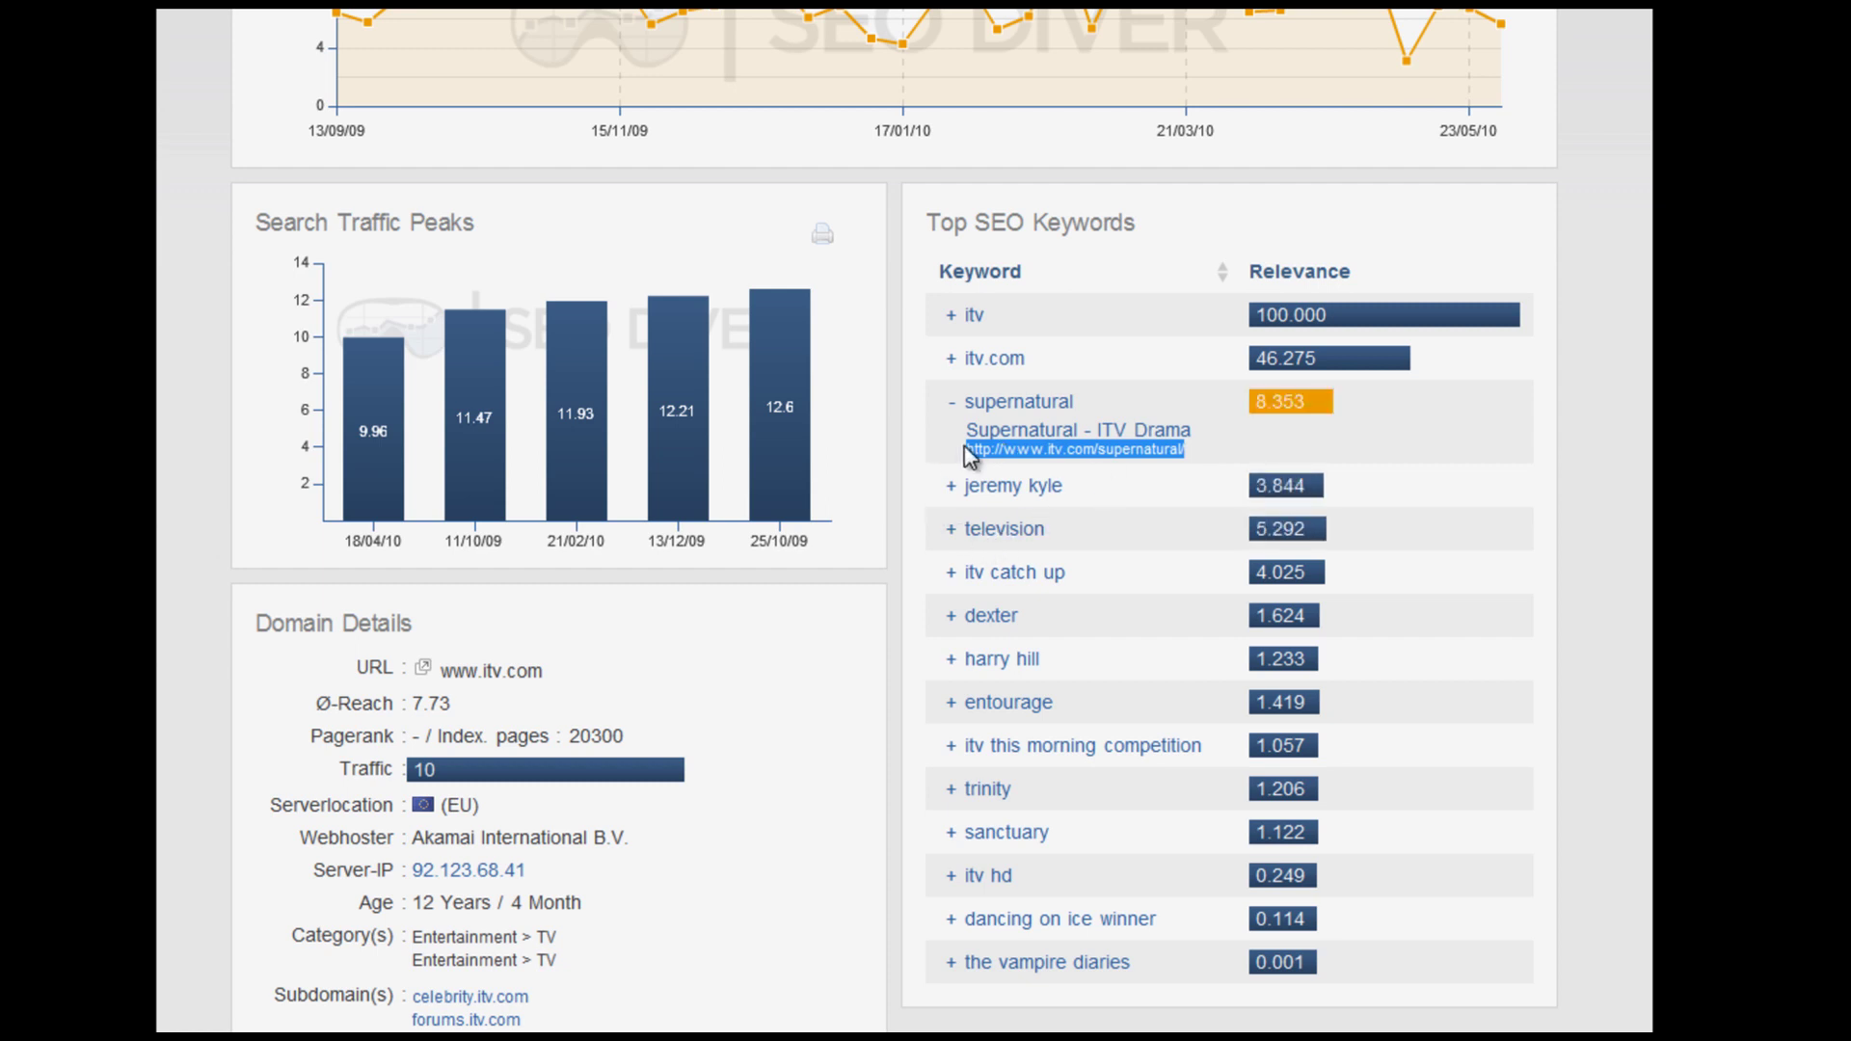
{"action": "left_click", "coordinate": [1184, 444]}
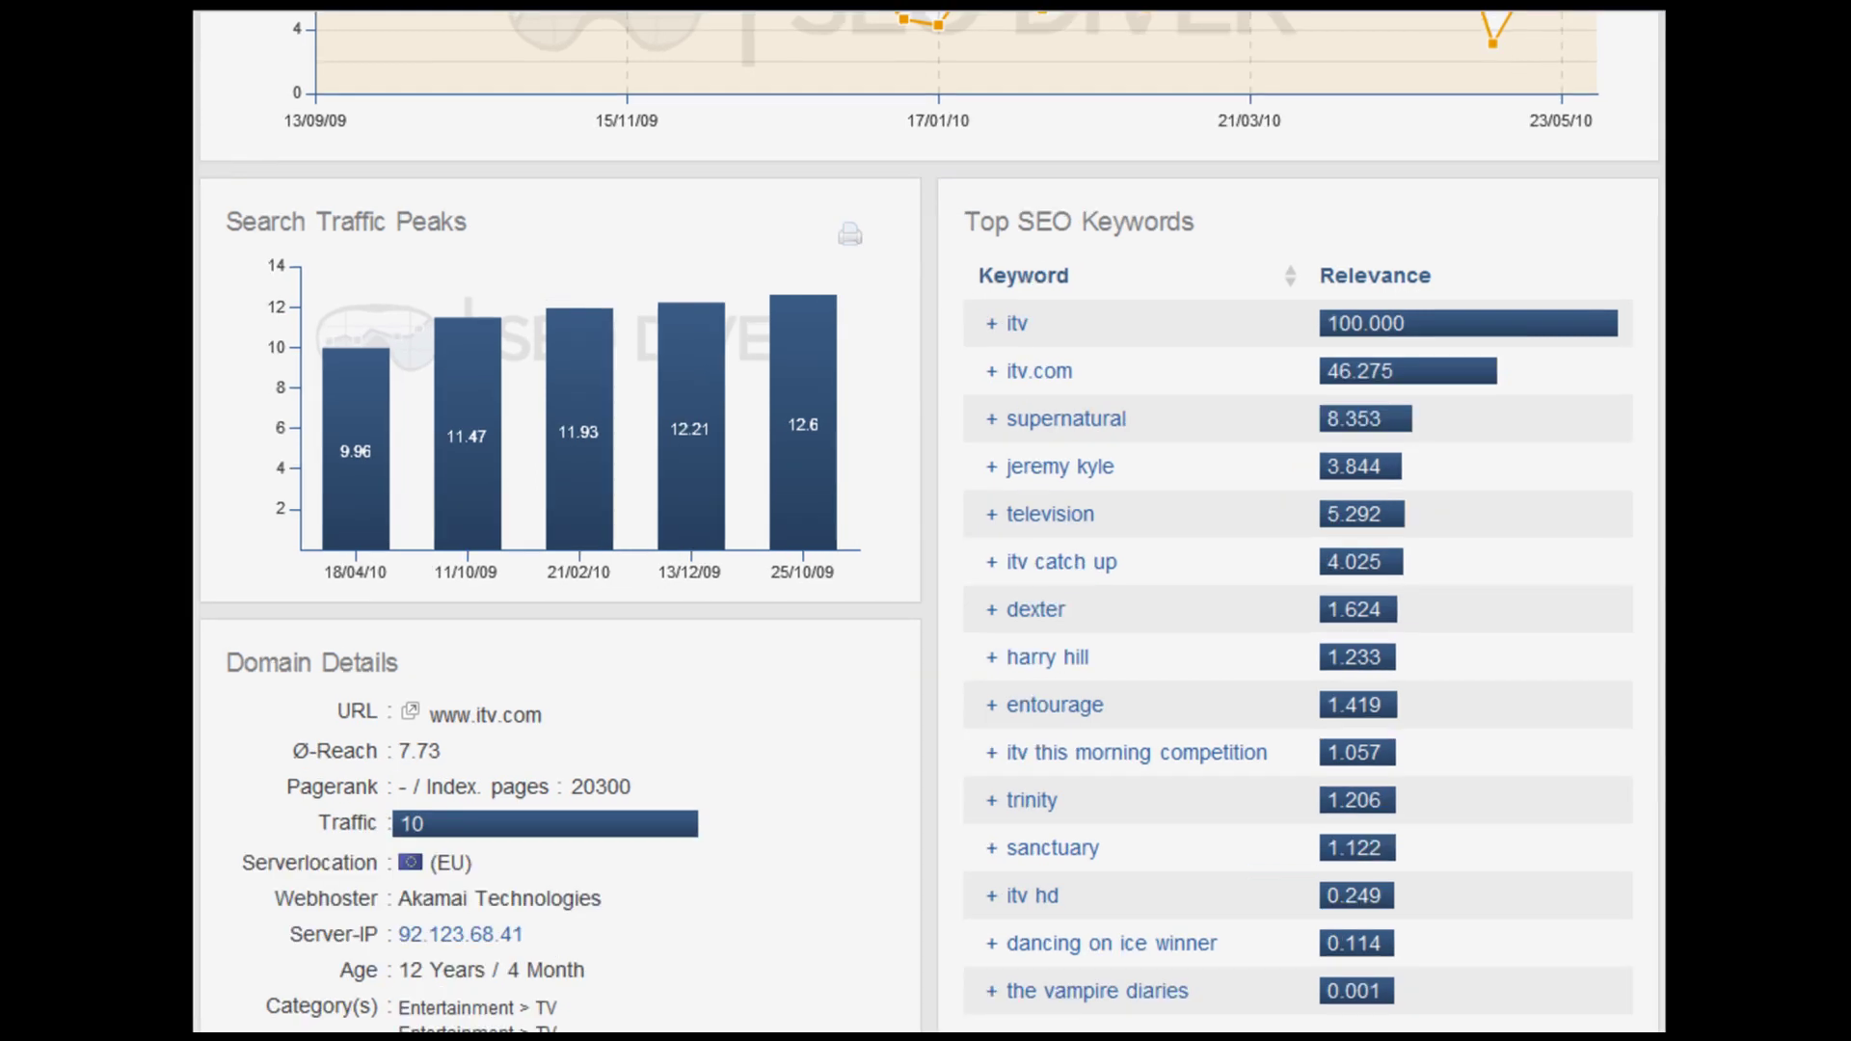
{"action": "scroll", "coordinate": [929, 521], "scroll_direction": "up", "scroll_amount": 6}
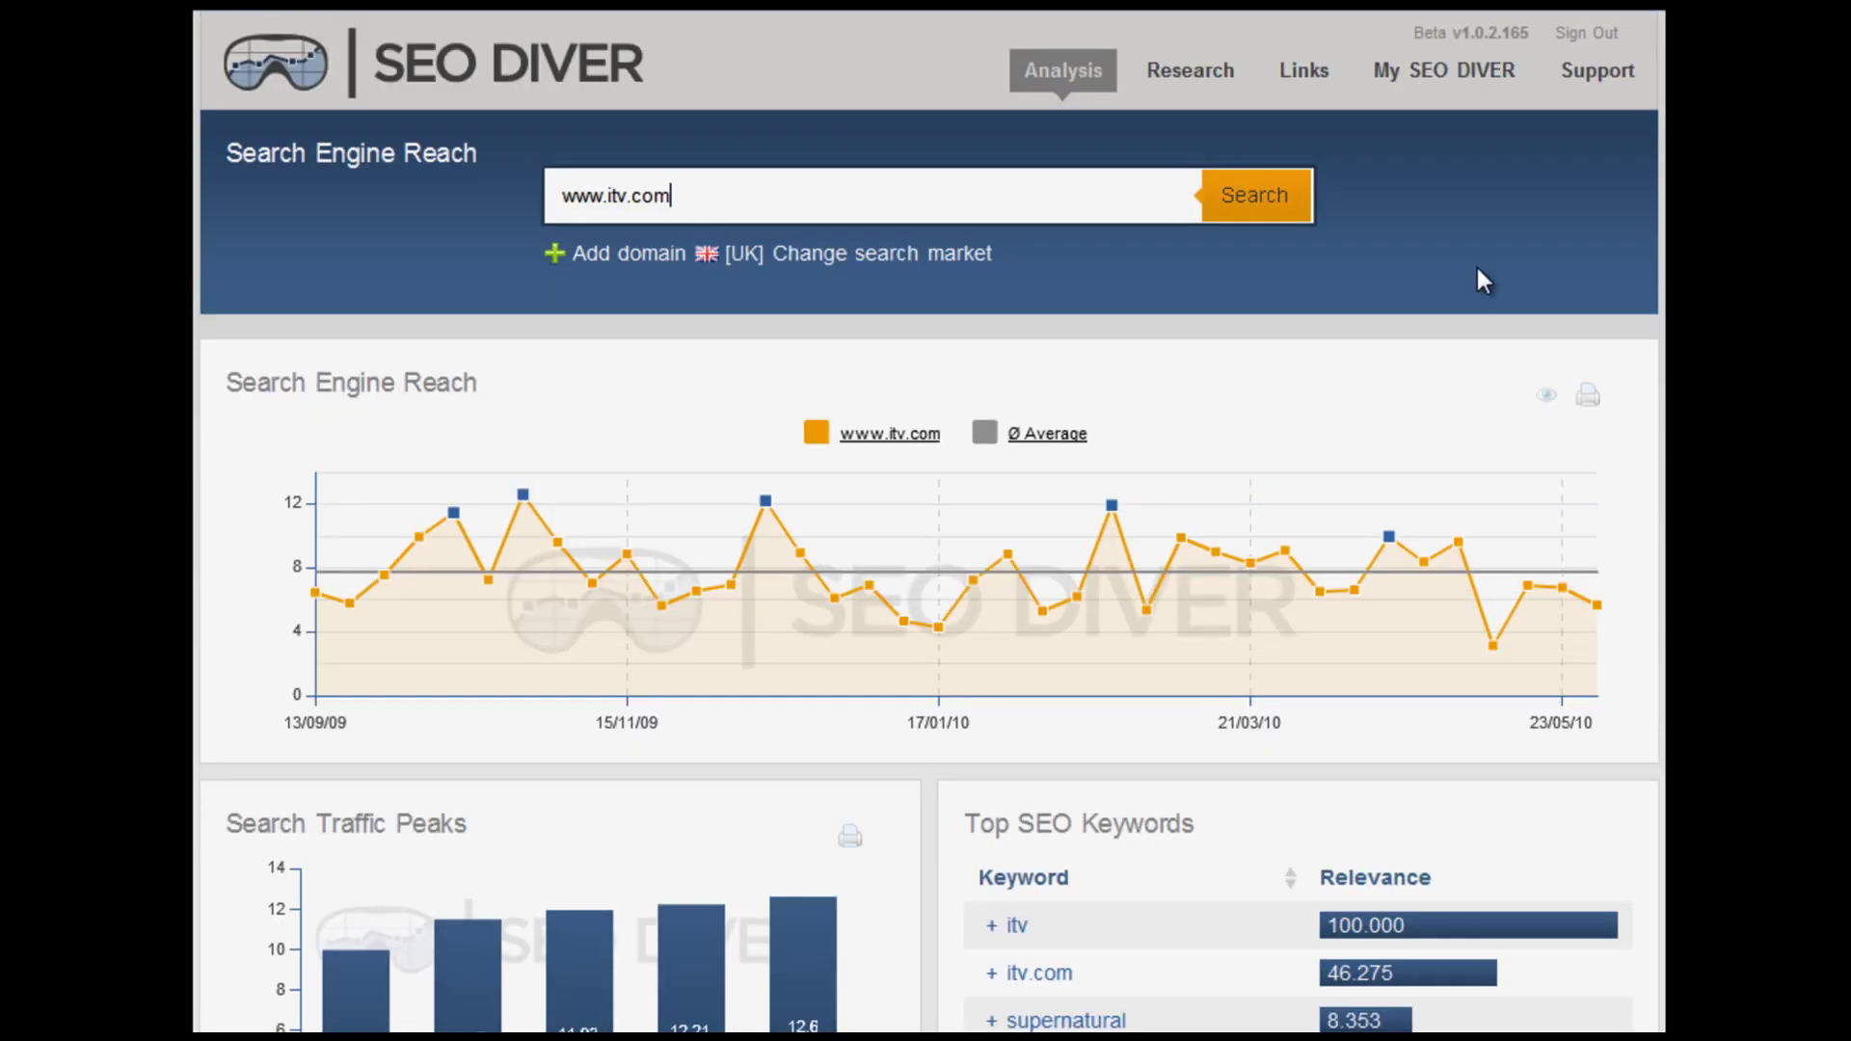
{"action": "left_click", "coordinate": [556, 259]}
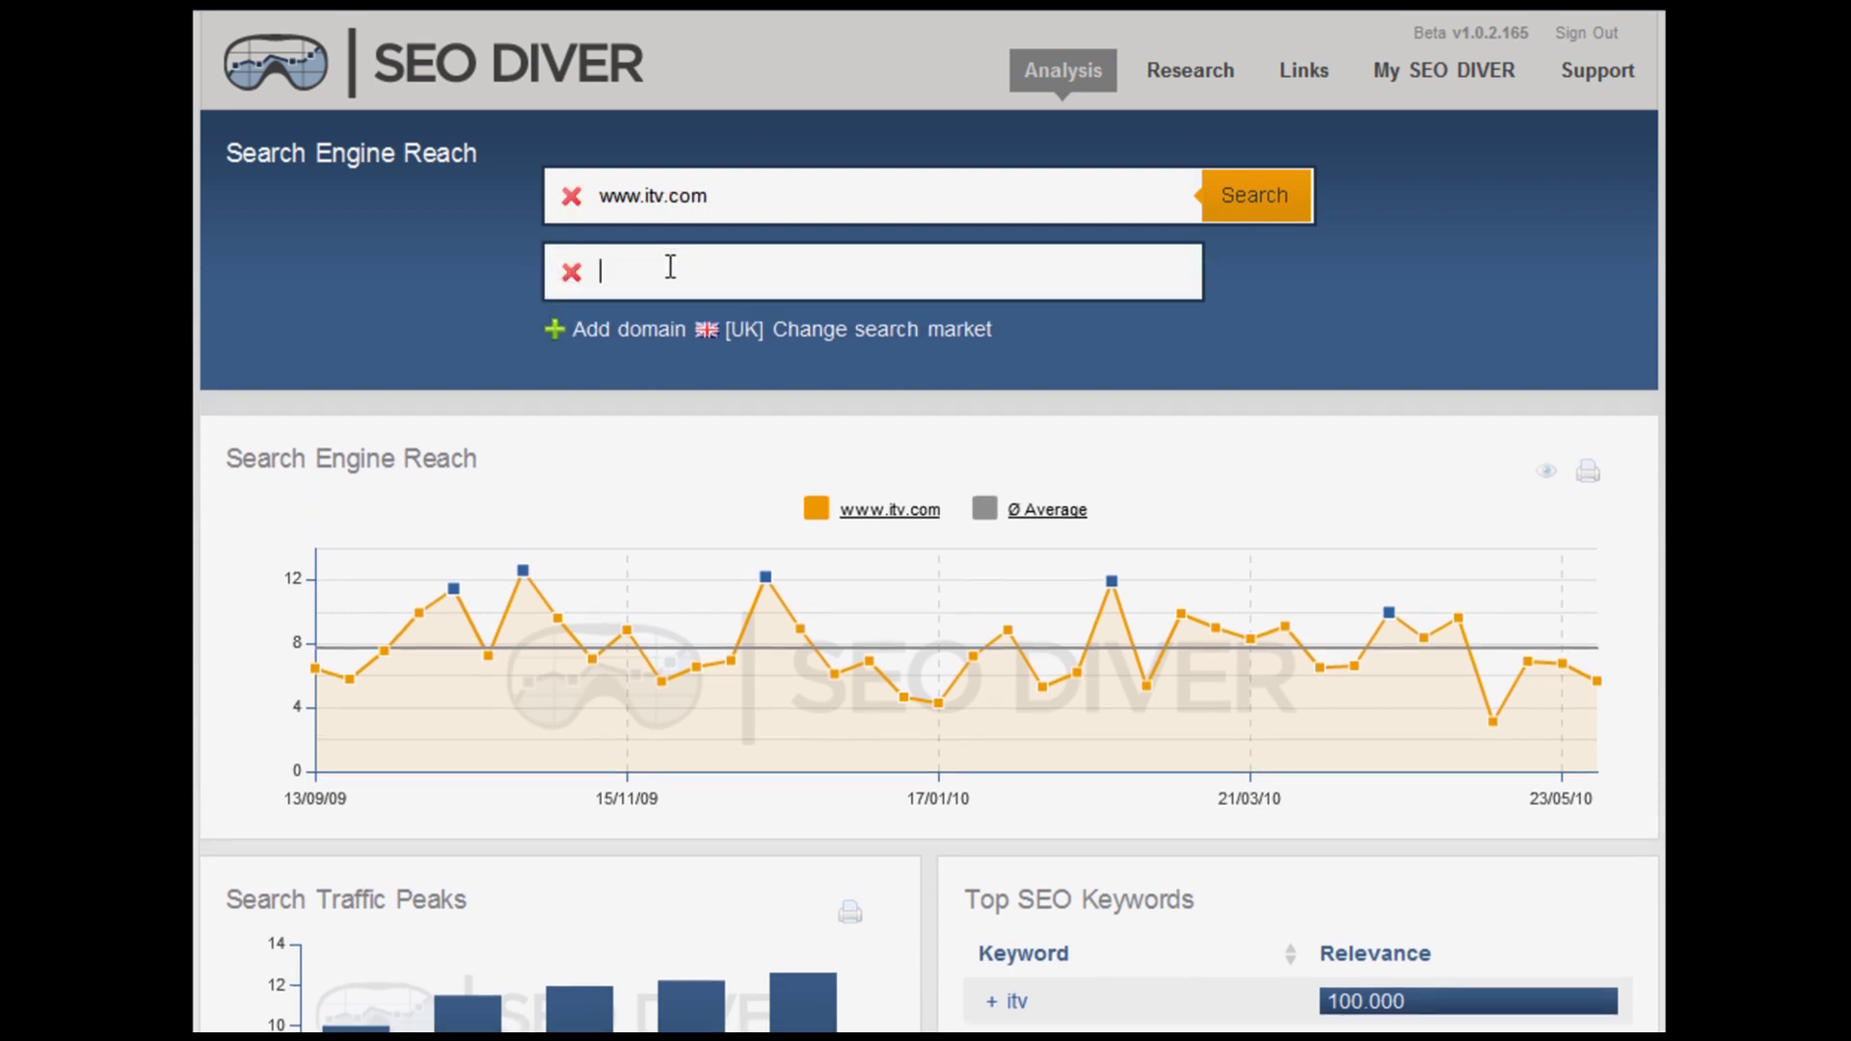
{"action": "type", "text": "www.five.tv"}
{"action": "left_click", "coordinate": [1254, 202]}
Step: Check the itv and five.tv values on the chart, then add an empty third domain field
{"action": "scroll", "coordinate": [1219, 281], "scroll_direction": "down", "scroll_amount": 1}
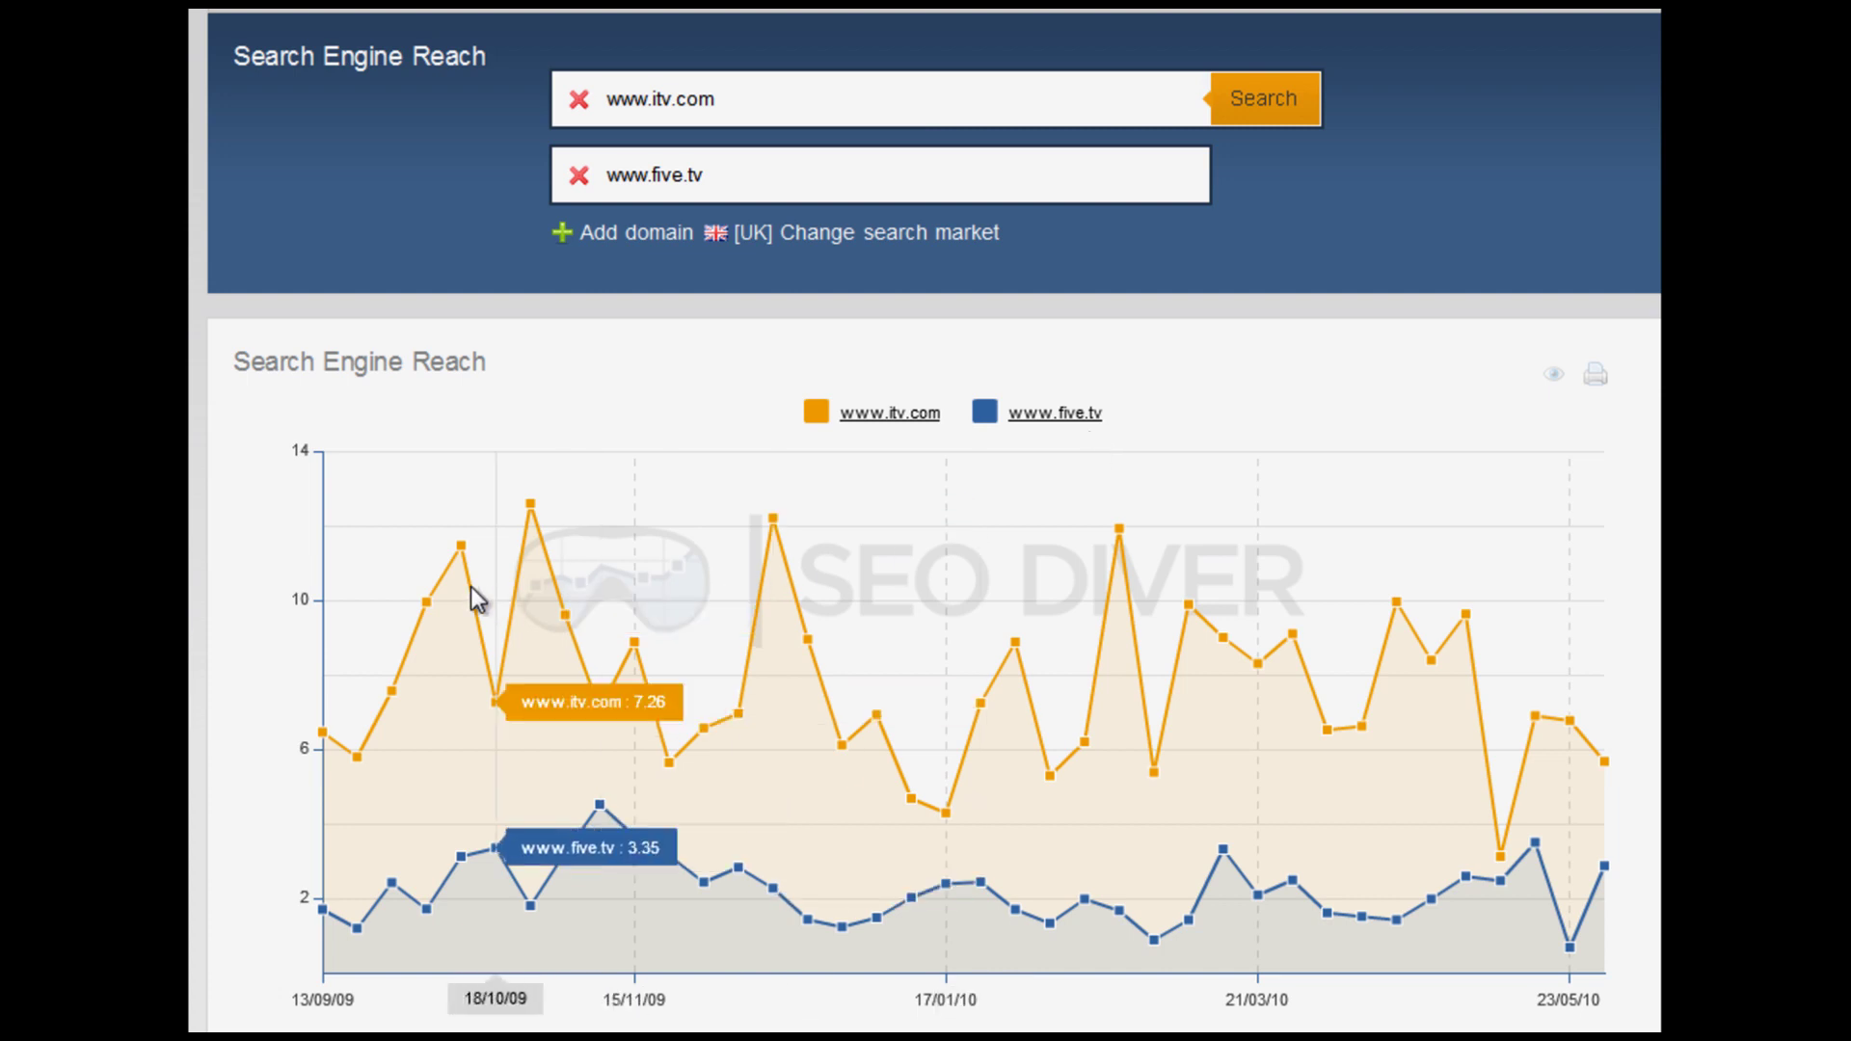
{"action": "mouse_move", "coordinate": [538, 509]}
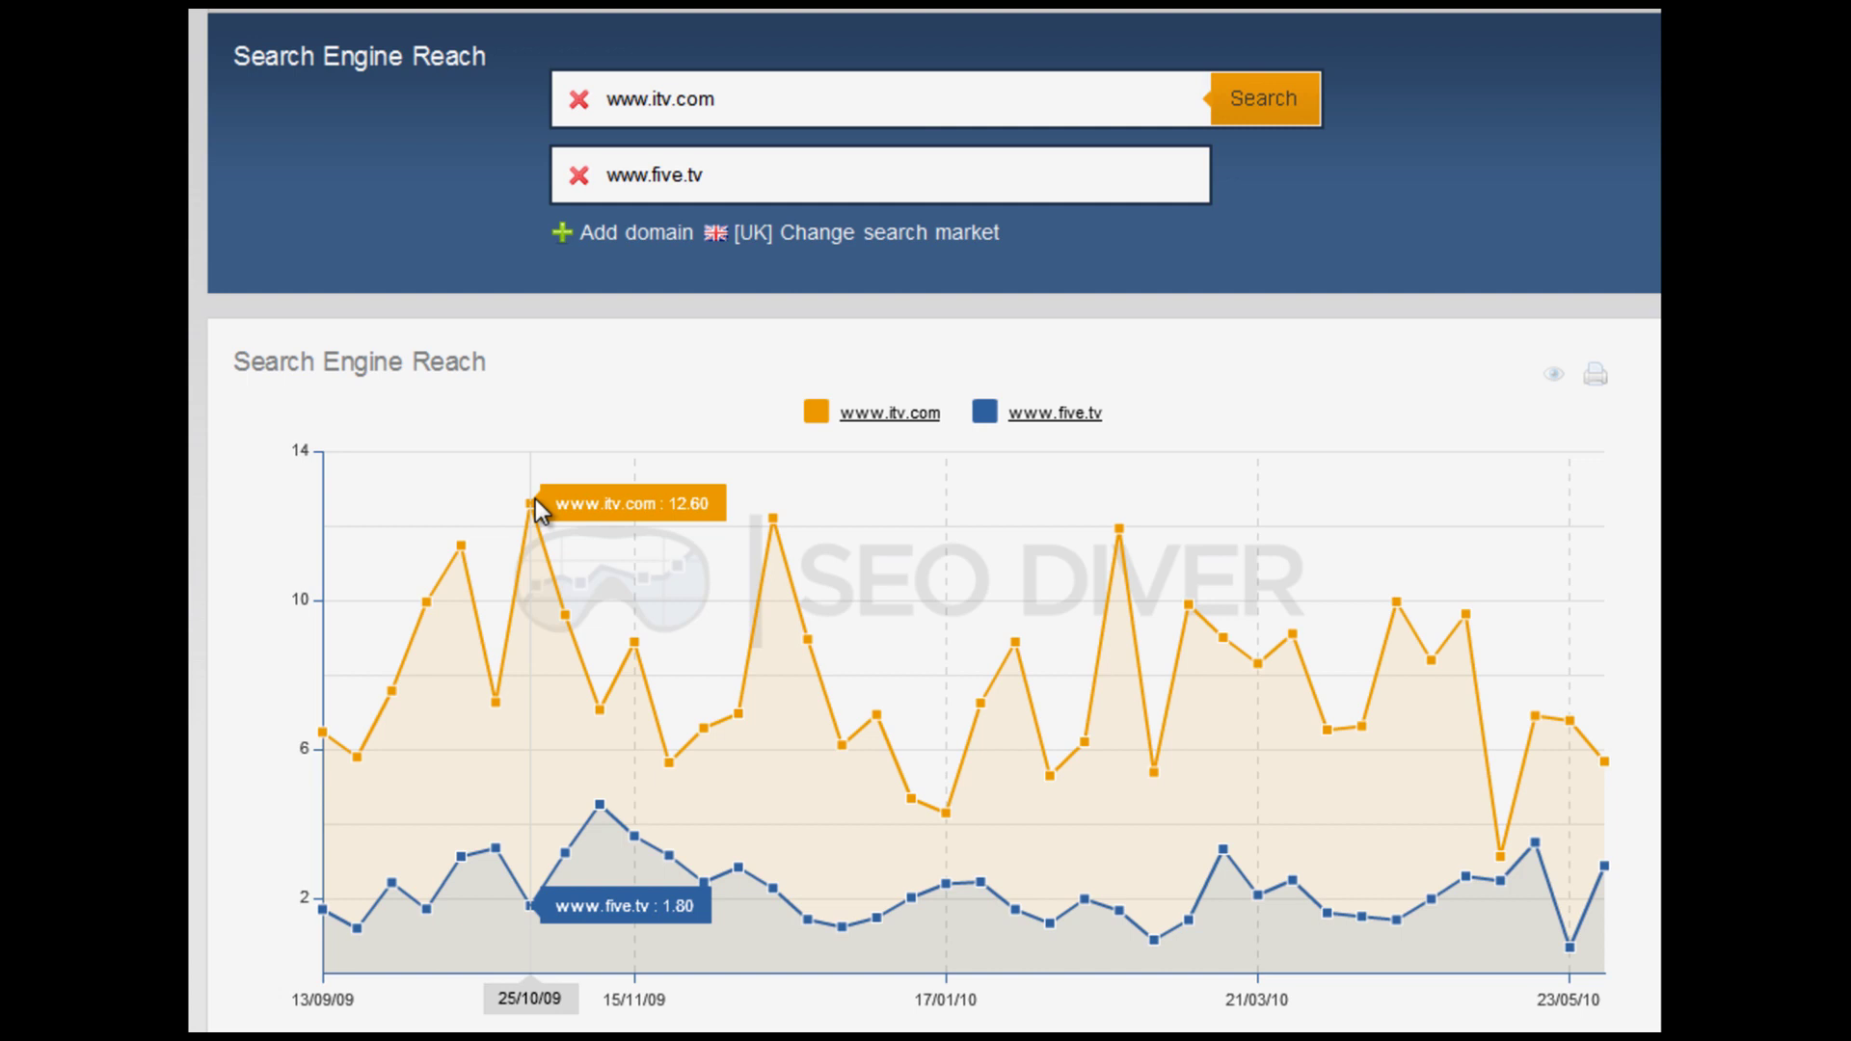
{"action": "left_click", "coordinate": [619, 242]}
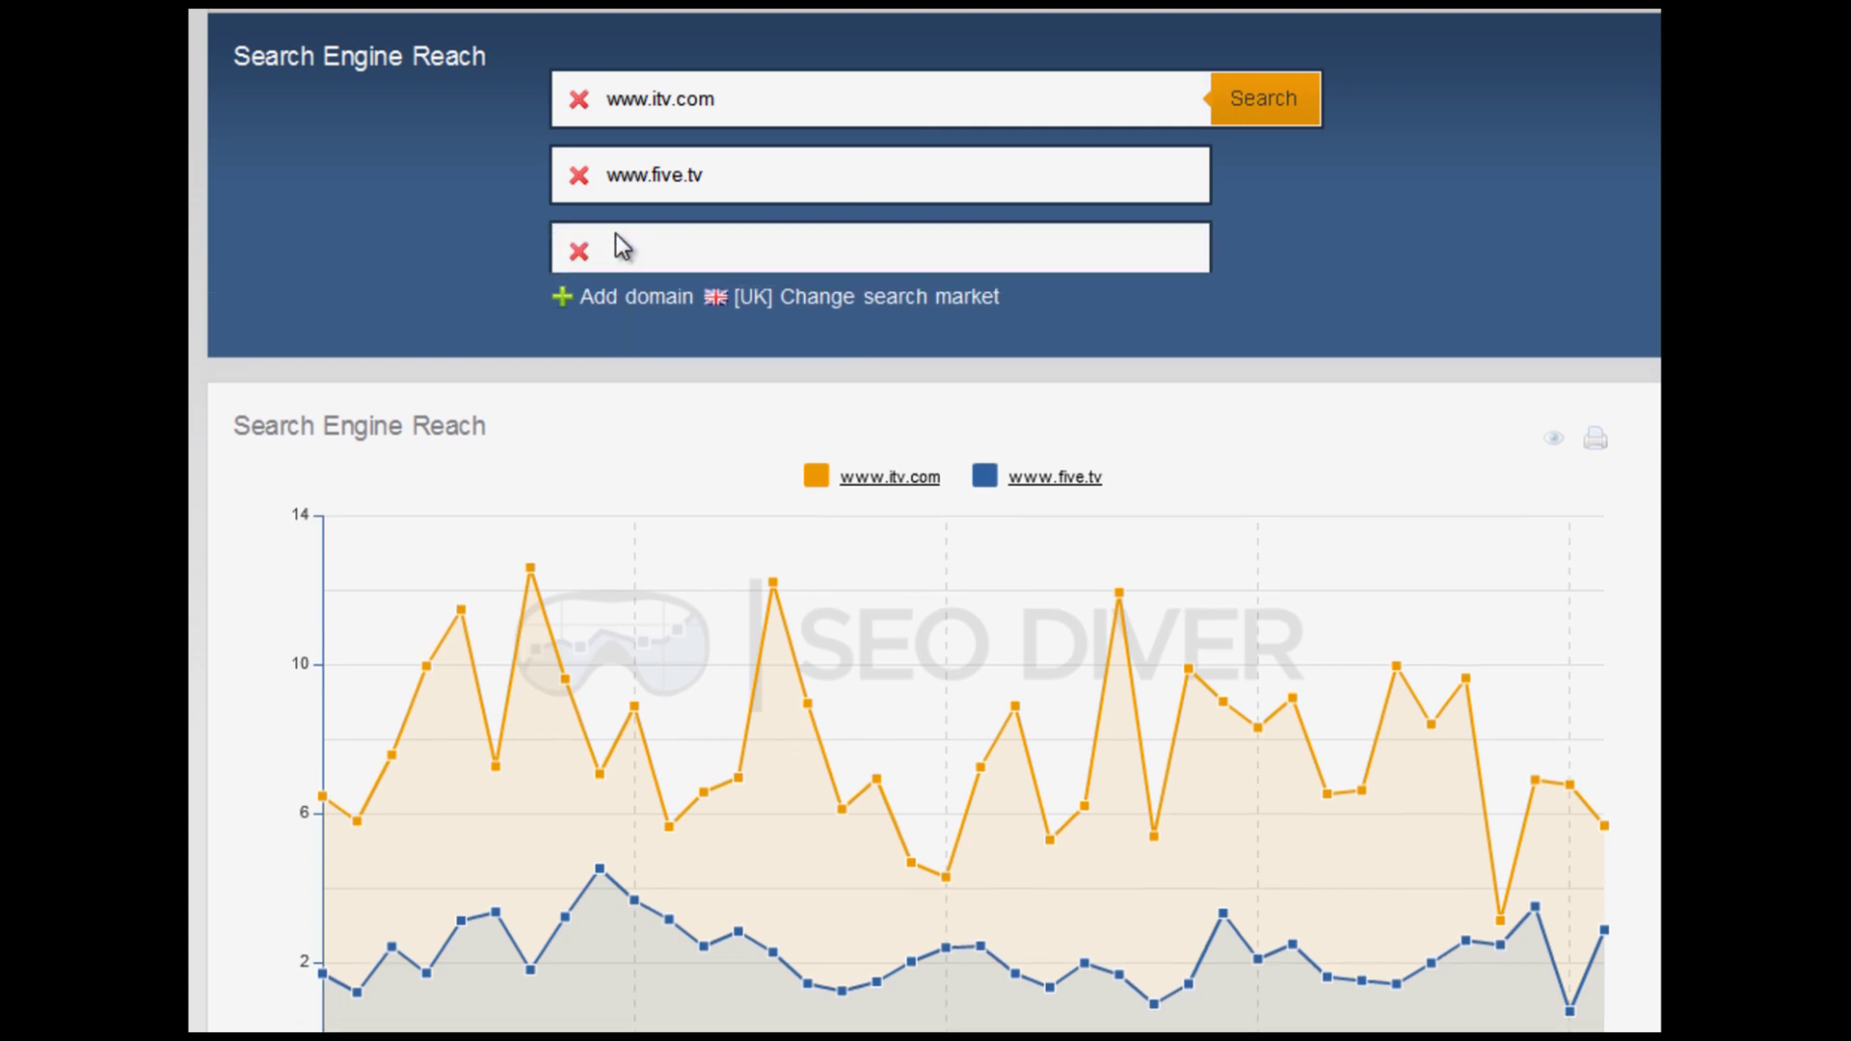
{"action": "left_click", "coordinate": [670, 252]}
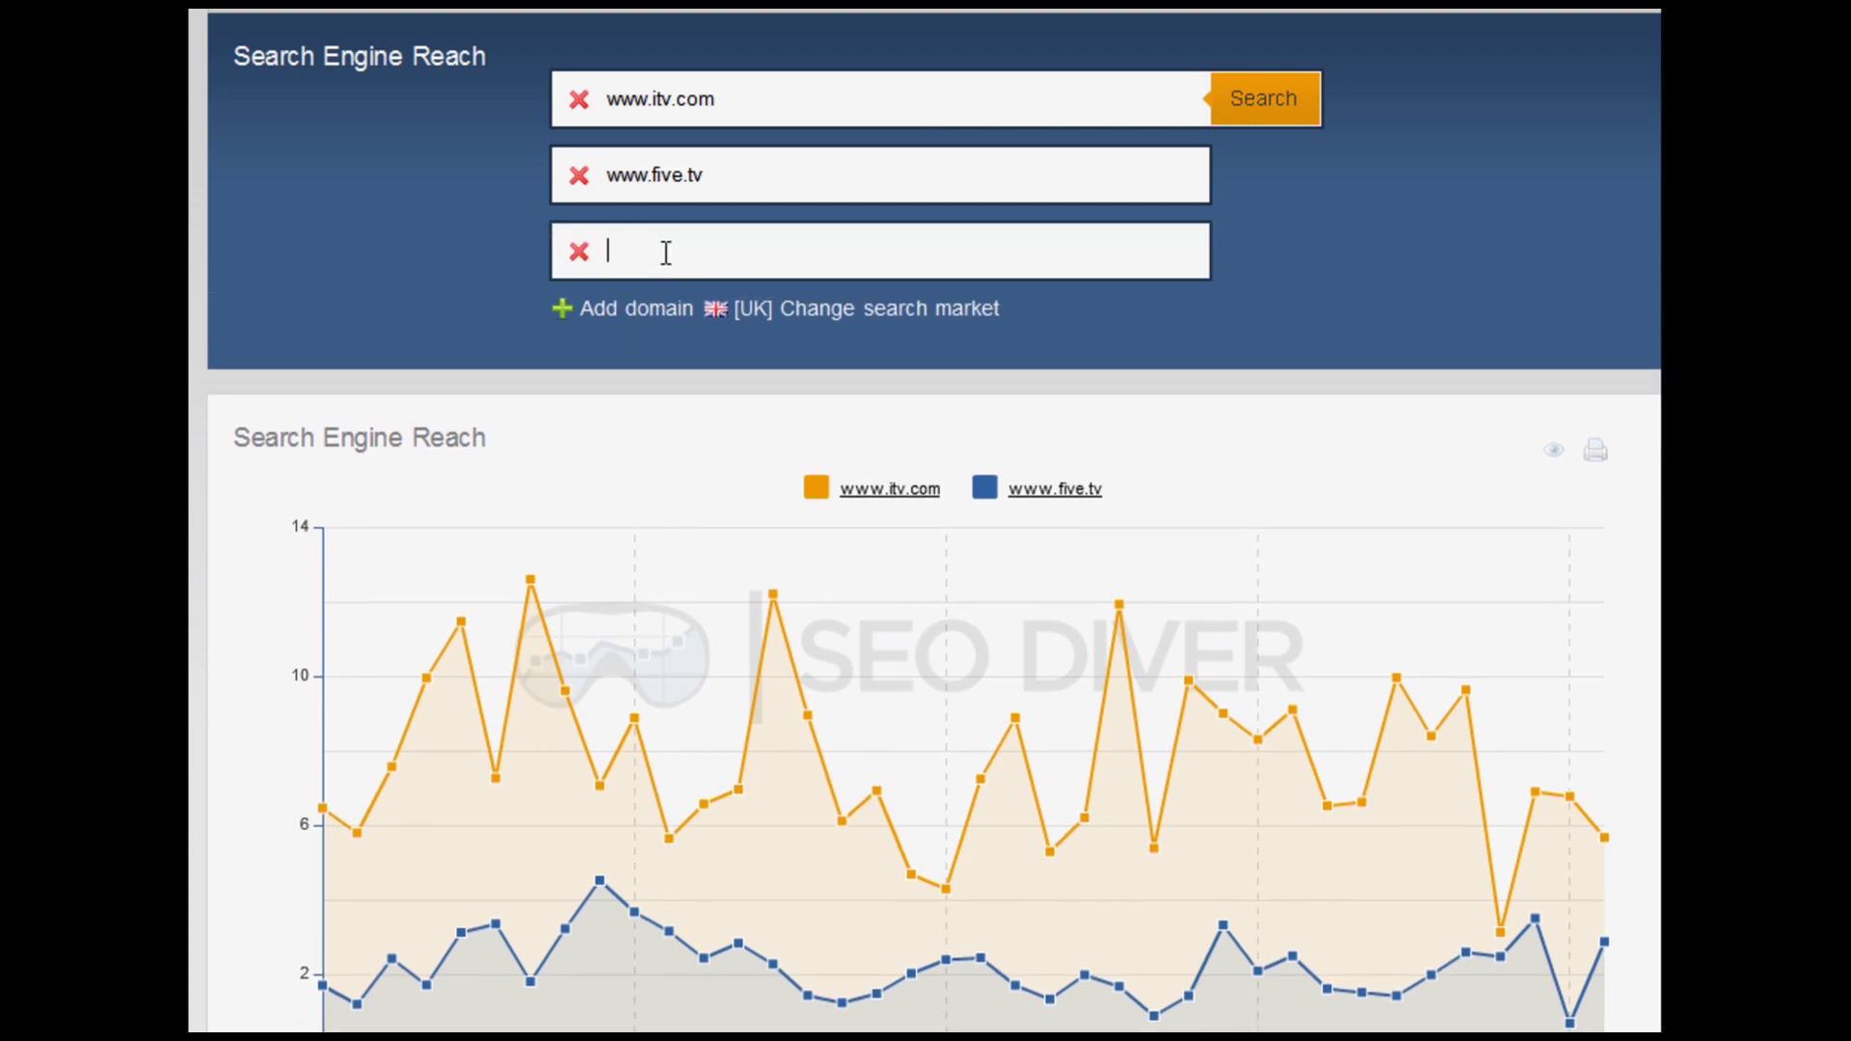
{"action": "type", "text": "www.channel4.com"}
{"action": "left_click", "coordinate": [1267, 108]}
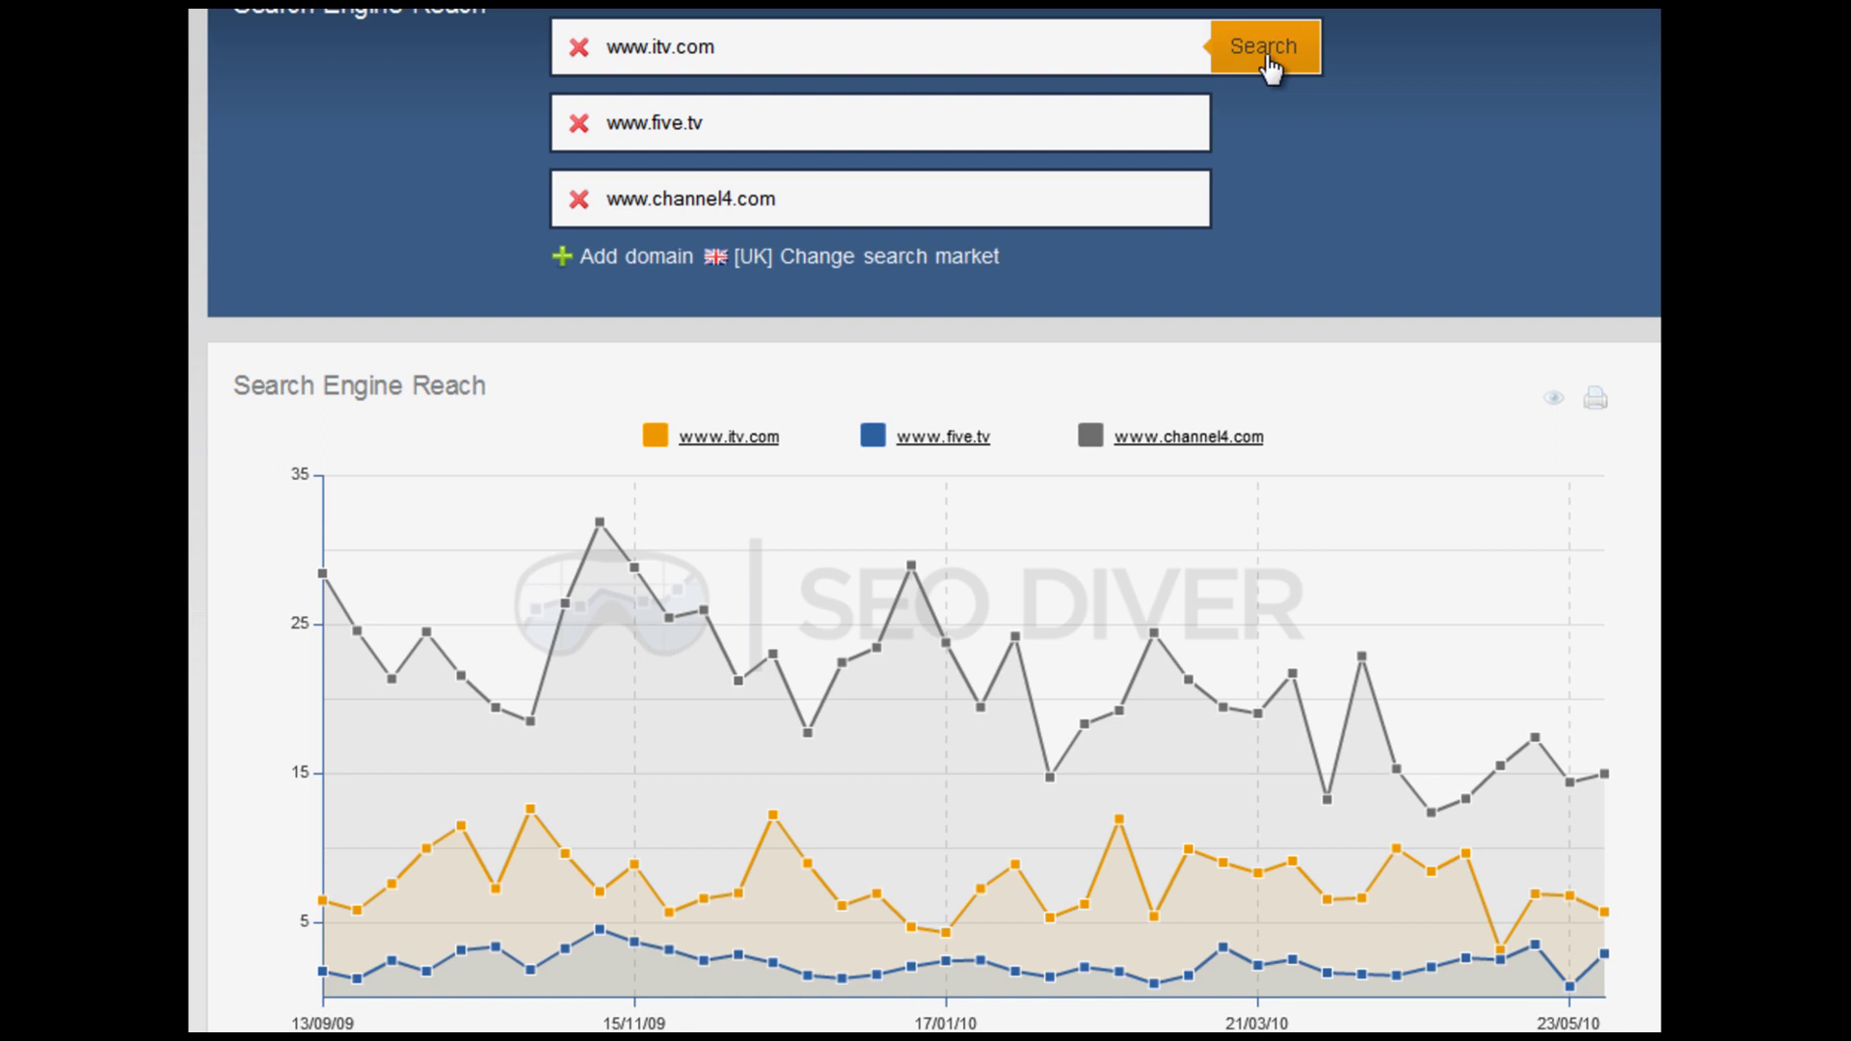
{"action": "left_click", "coordinate": [1267, 58]}
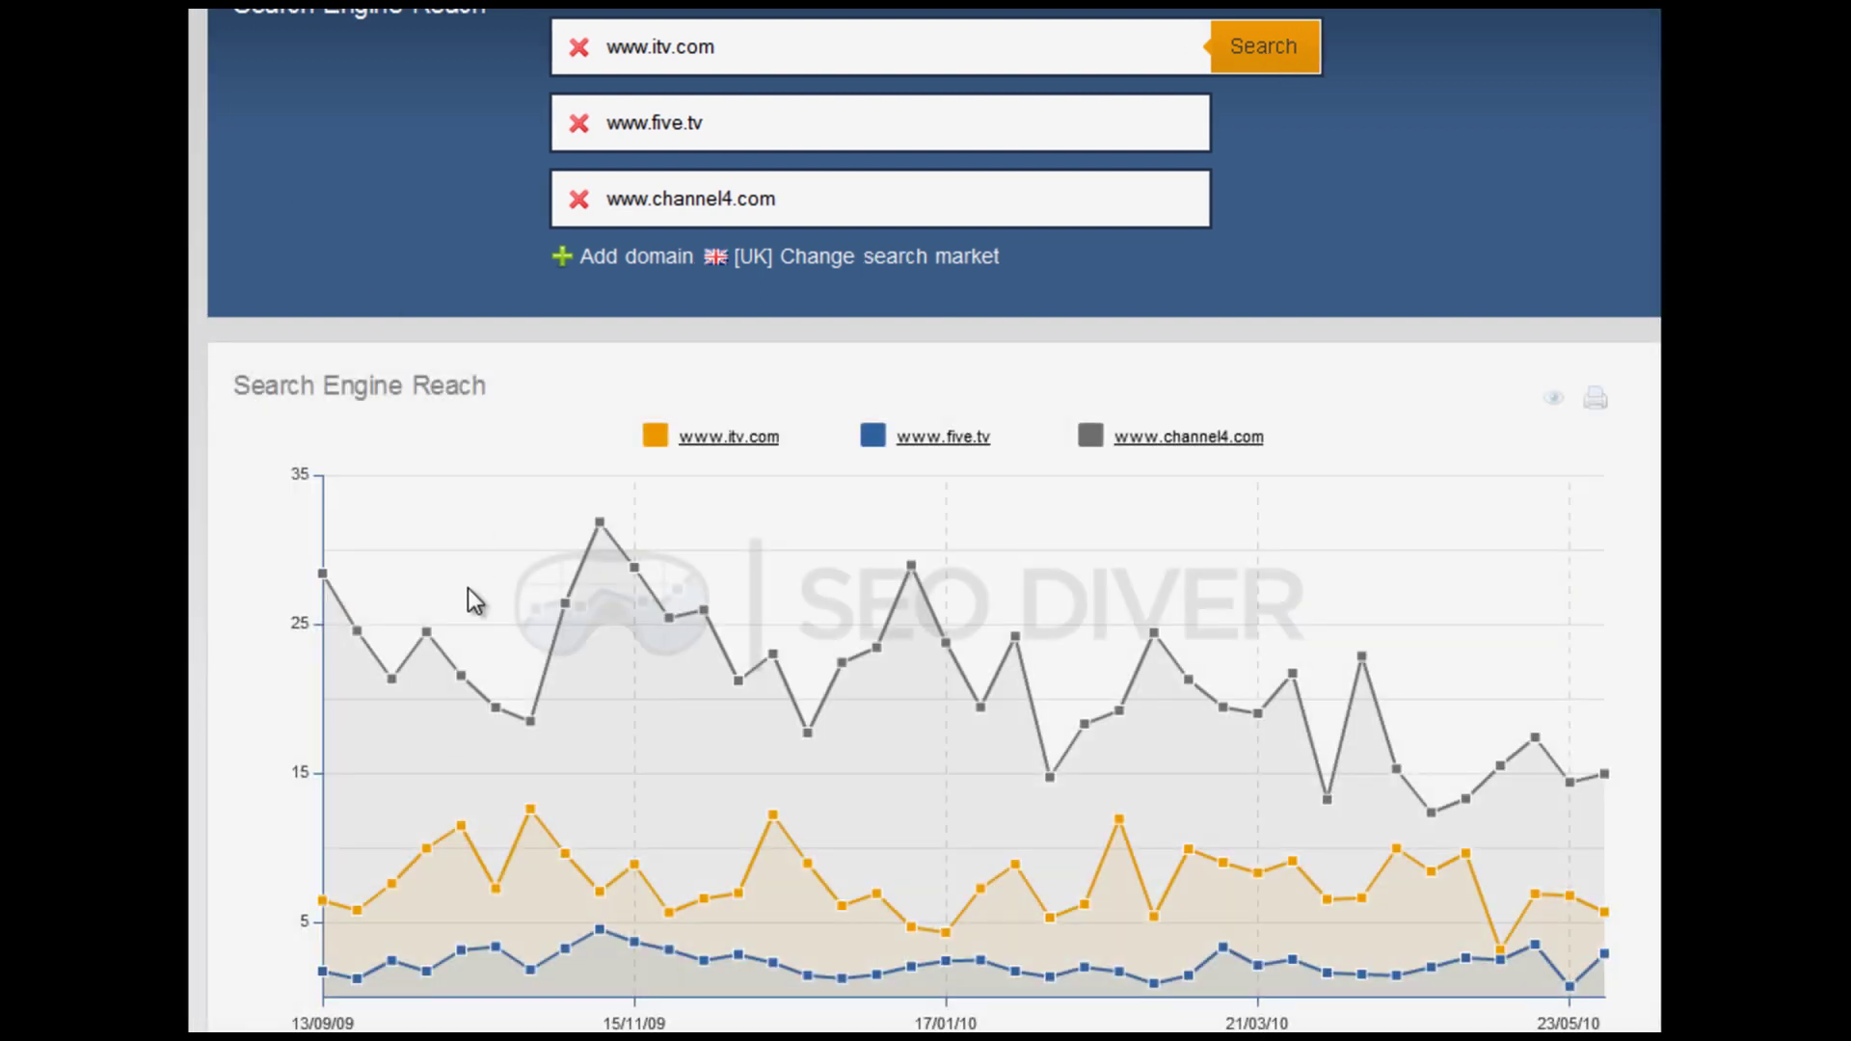
{"action": "mouse_move", "coordinate": [301, 585]}
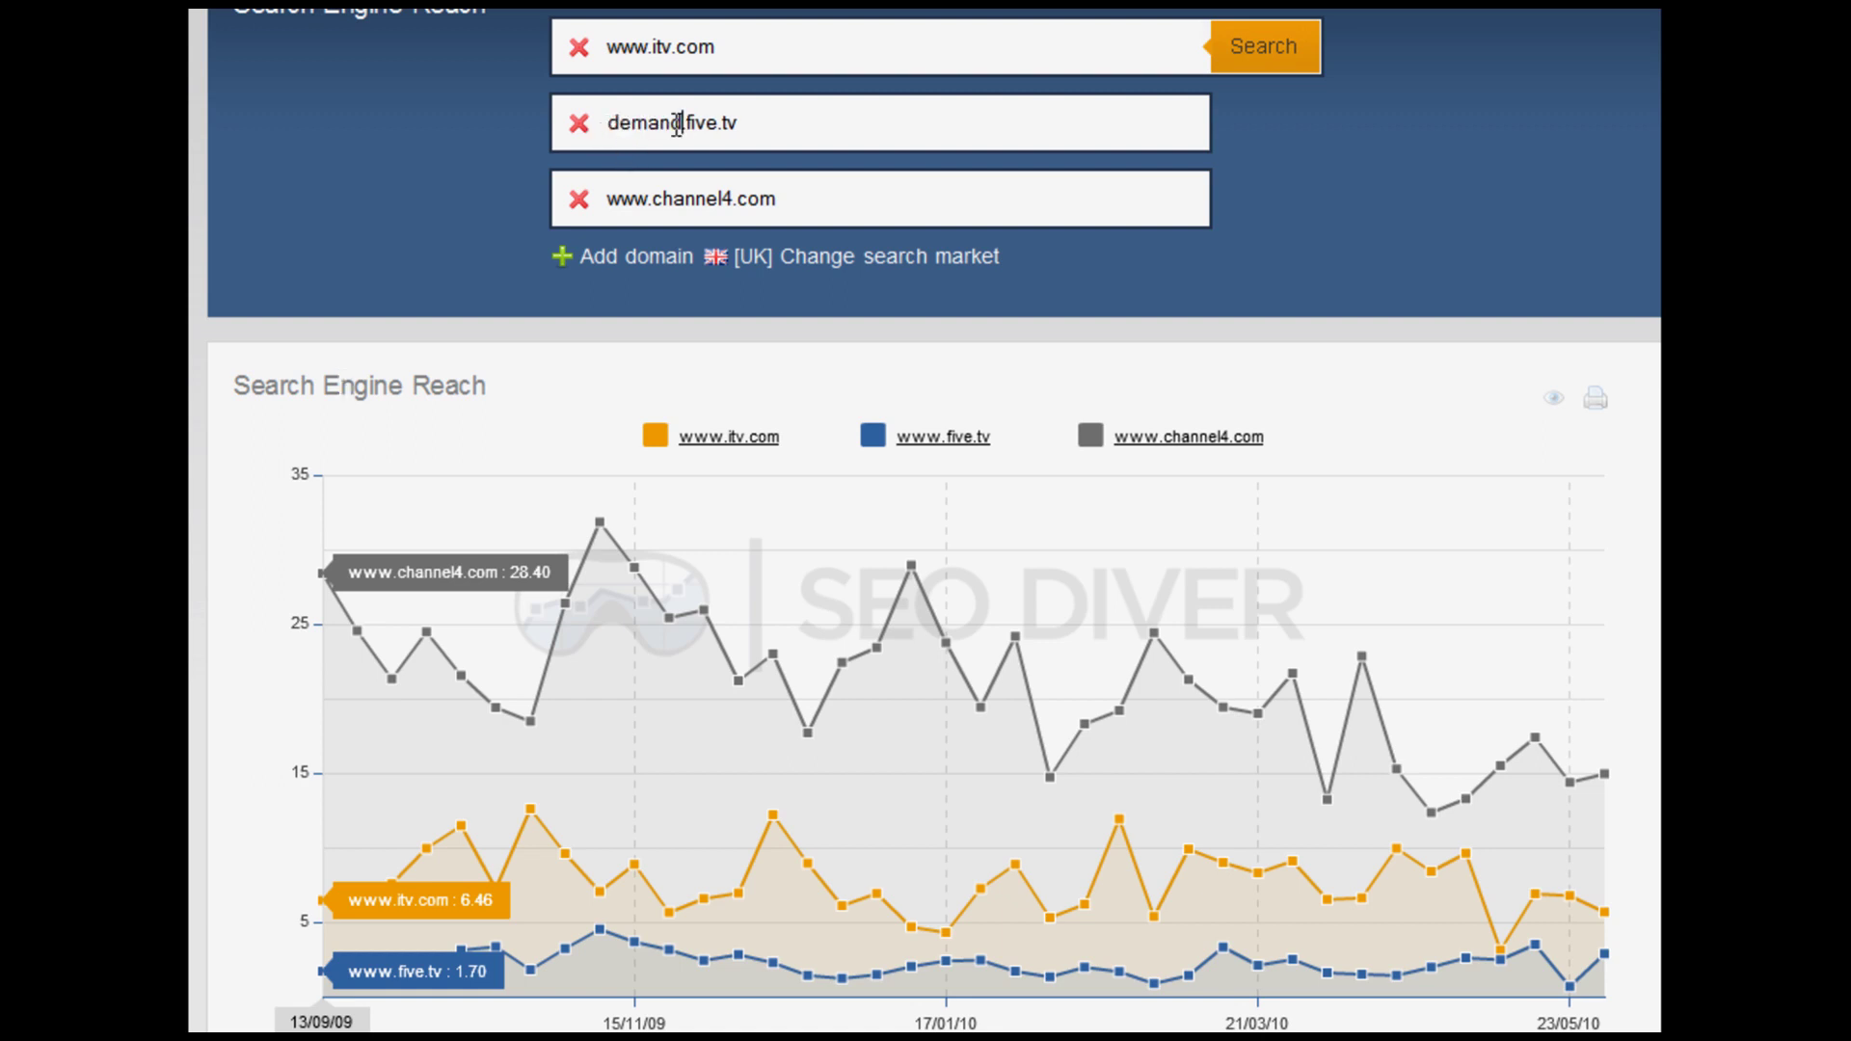
{"action": "type", "text": "."}
{"action": "left_click_drag", "start_coordinate": [689, 123], "coordinate": [557, 114]}
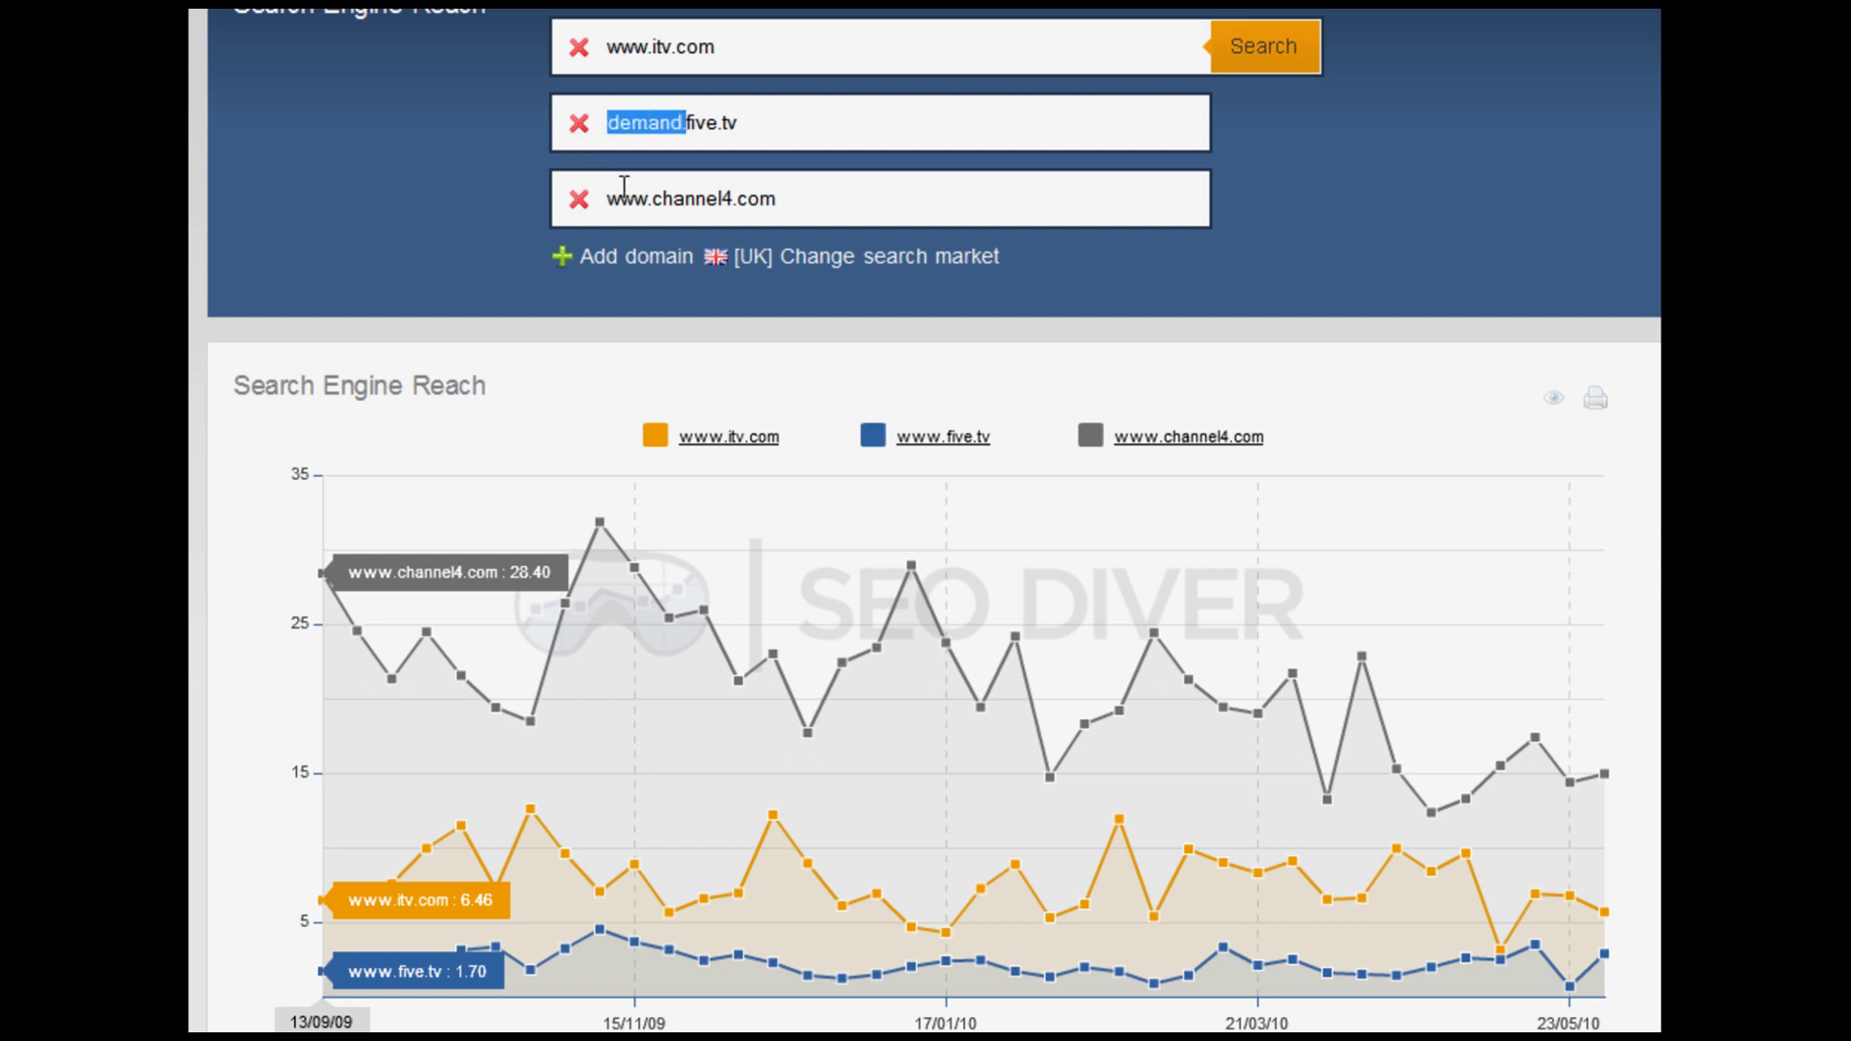
{"action": "key", "text": "BackSpace"}
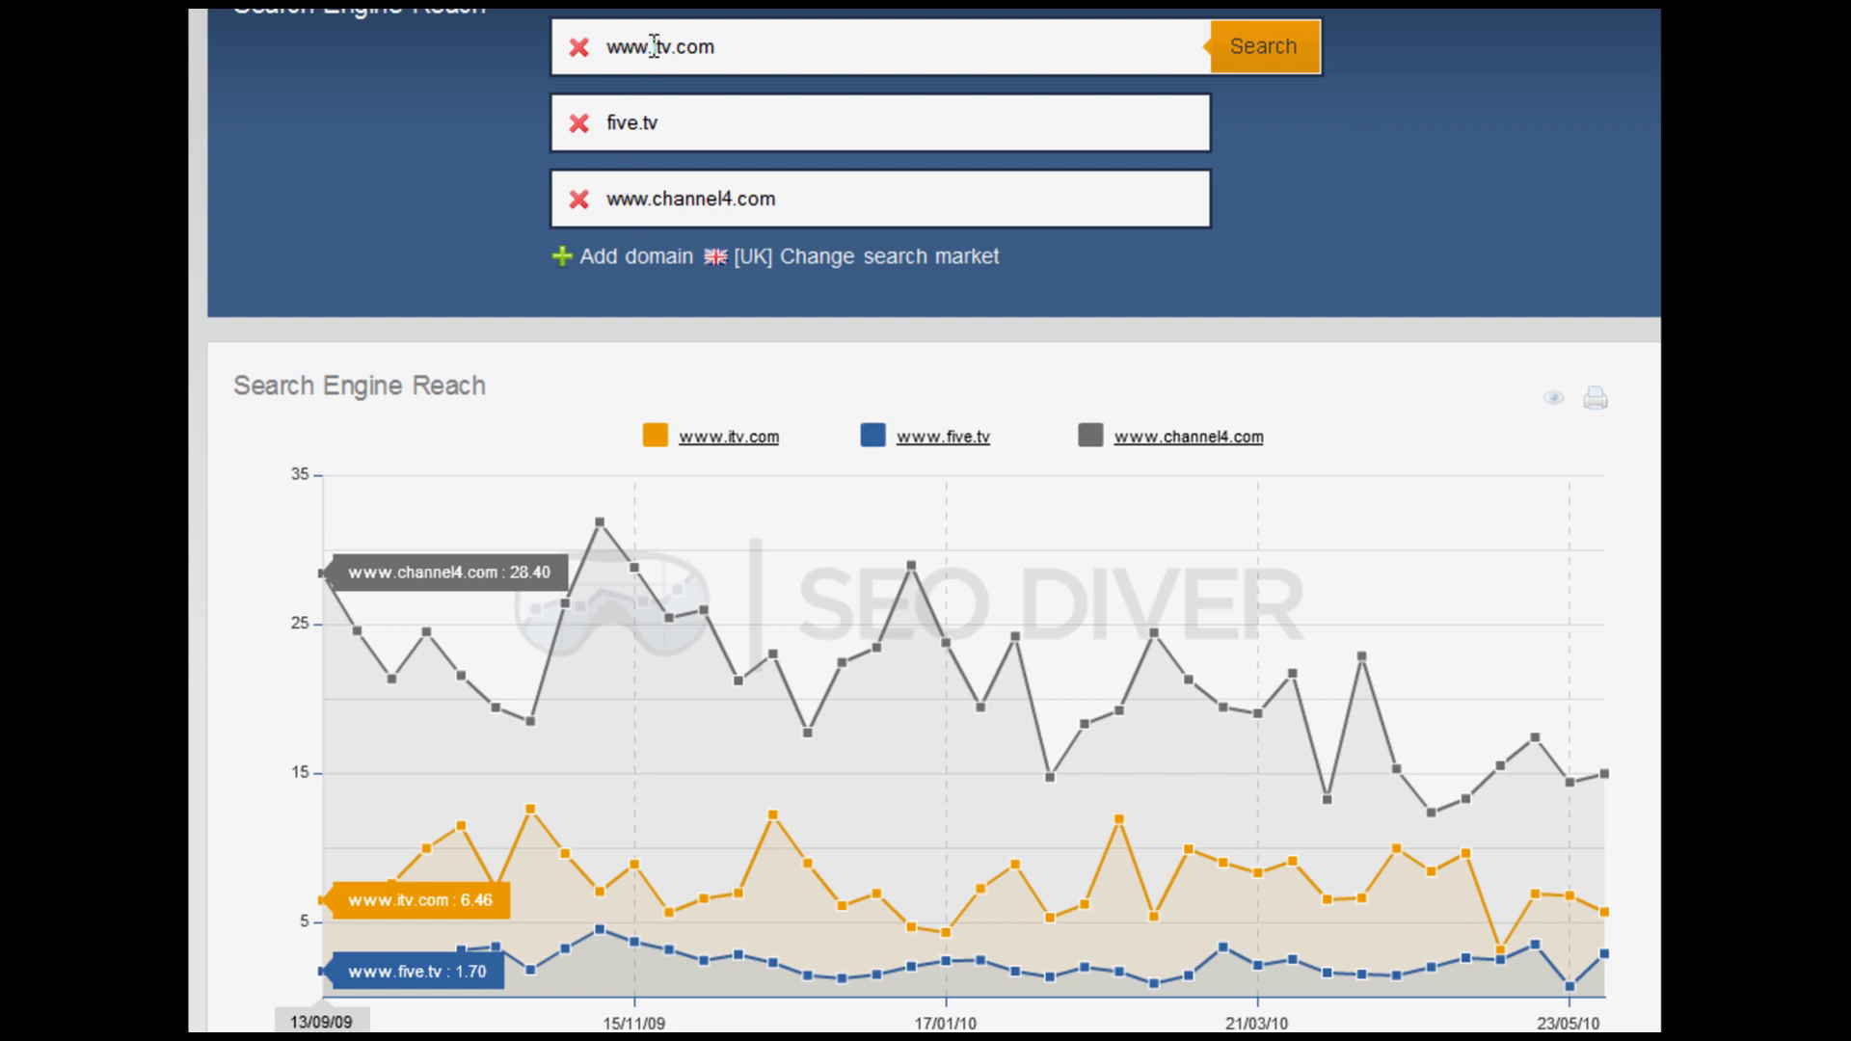
{"action": "left_click_drag", "start_coordinate": [653, 46], "coordinate": [606, 46]}
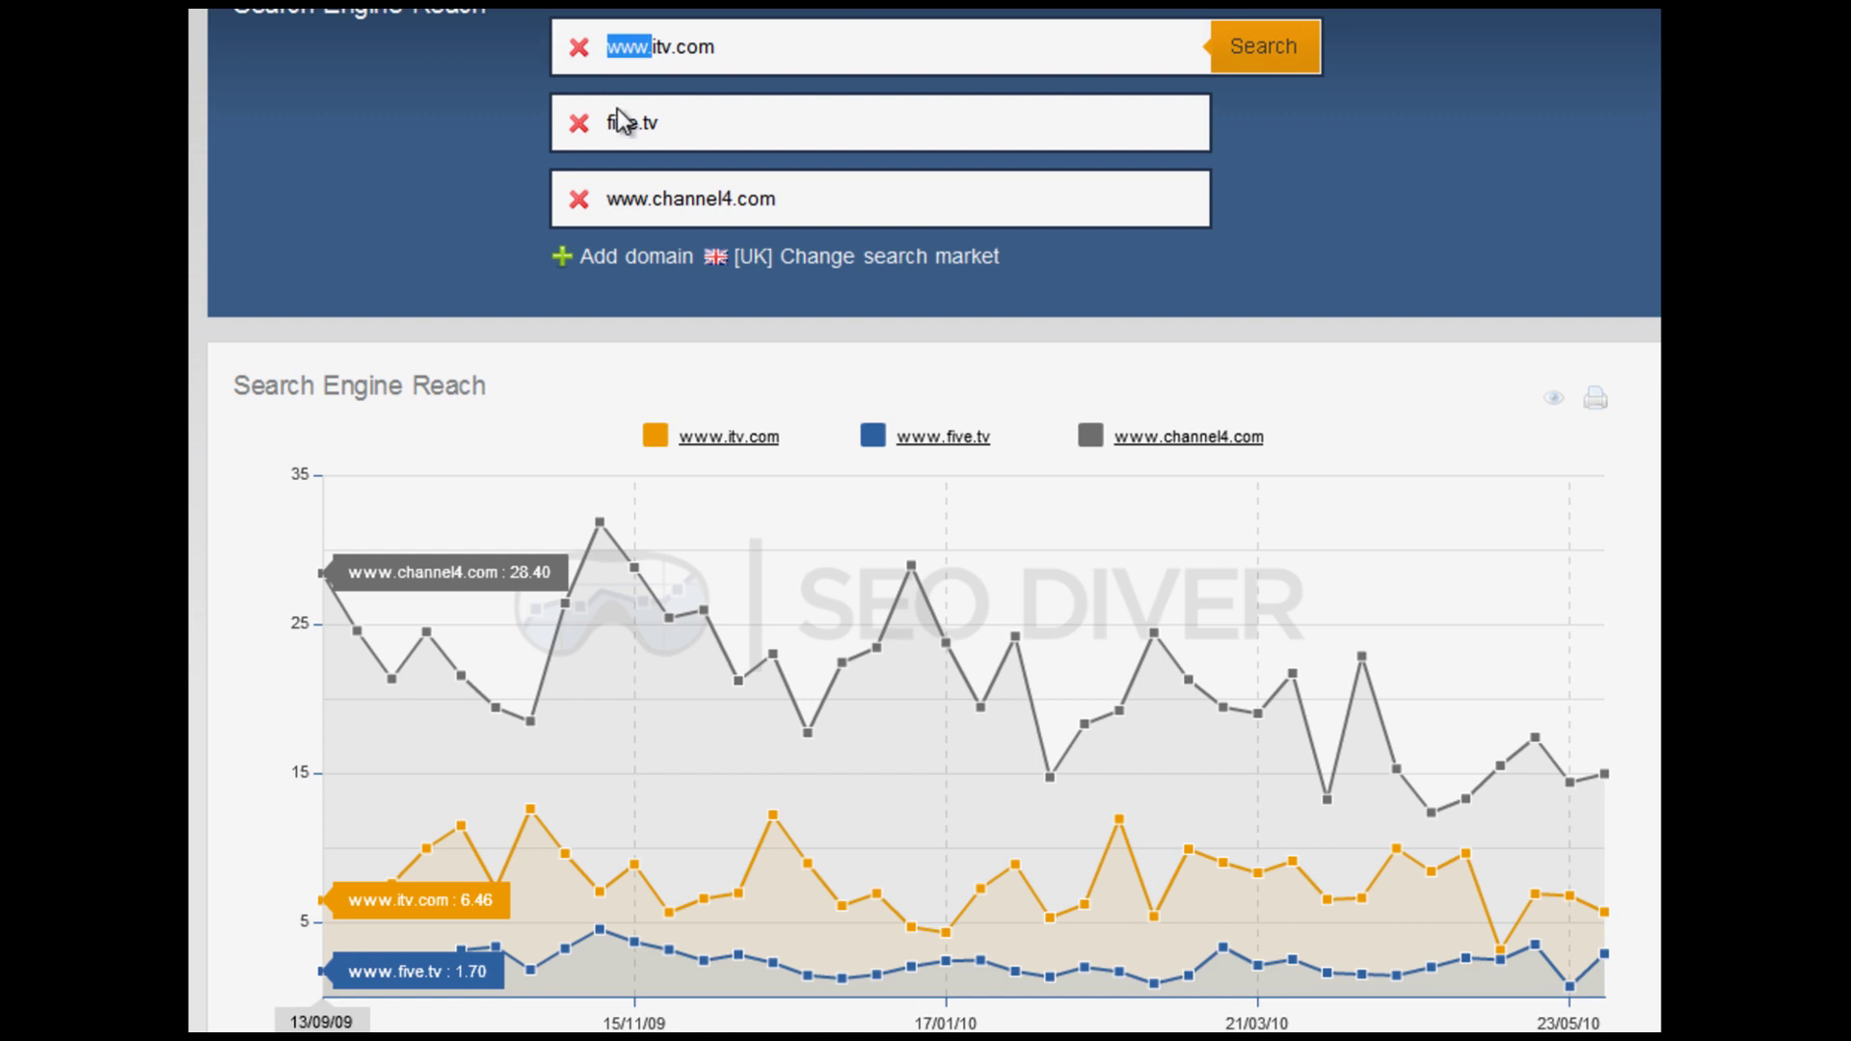
{"action": "key", "text": "BackSpace"}
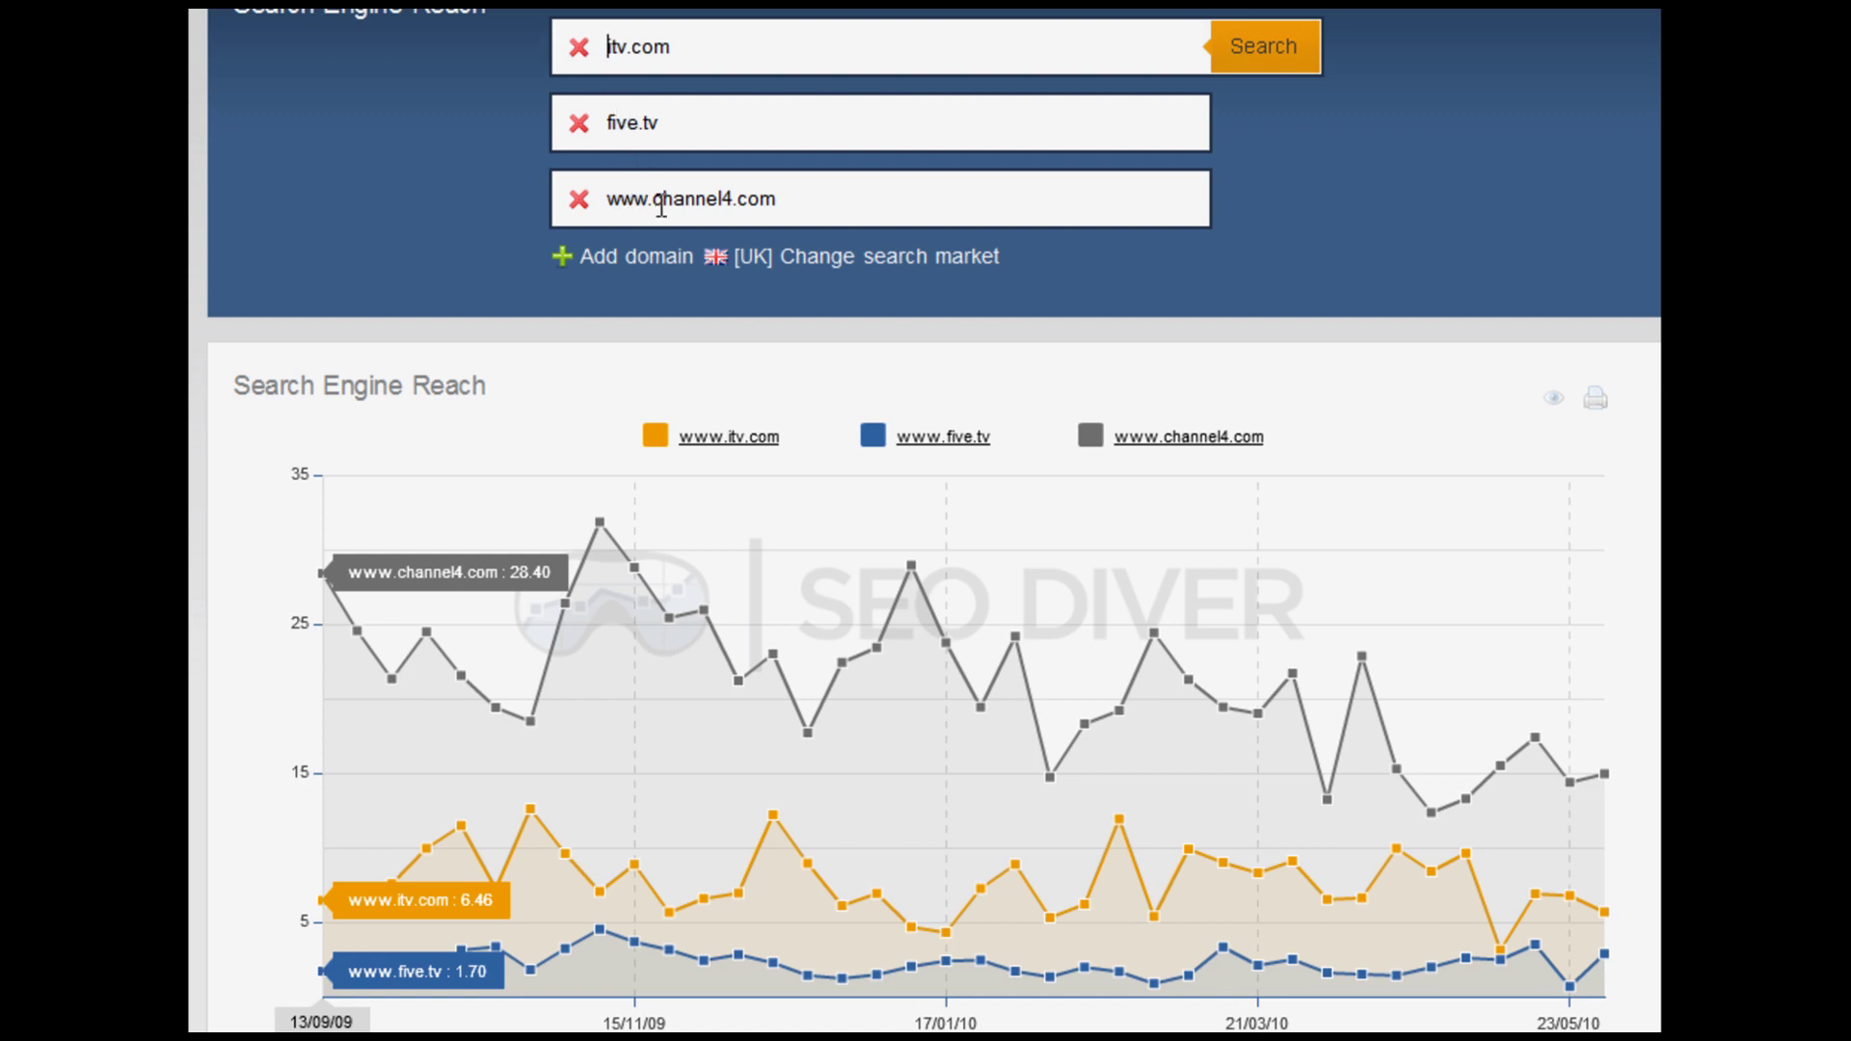
{"action": "left_click_drag", "start_coordinate": [657, 199], "coordinate": [605, 200]}
{"action": "key", "text": "BackSpace"}
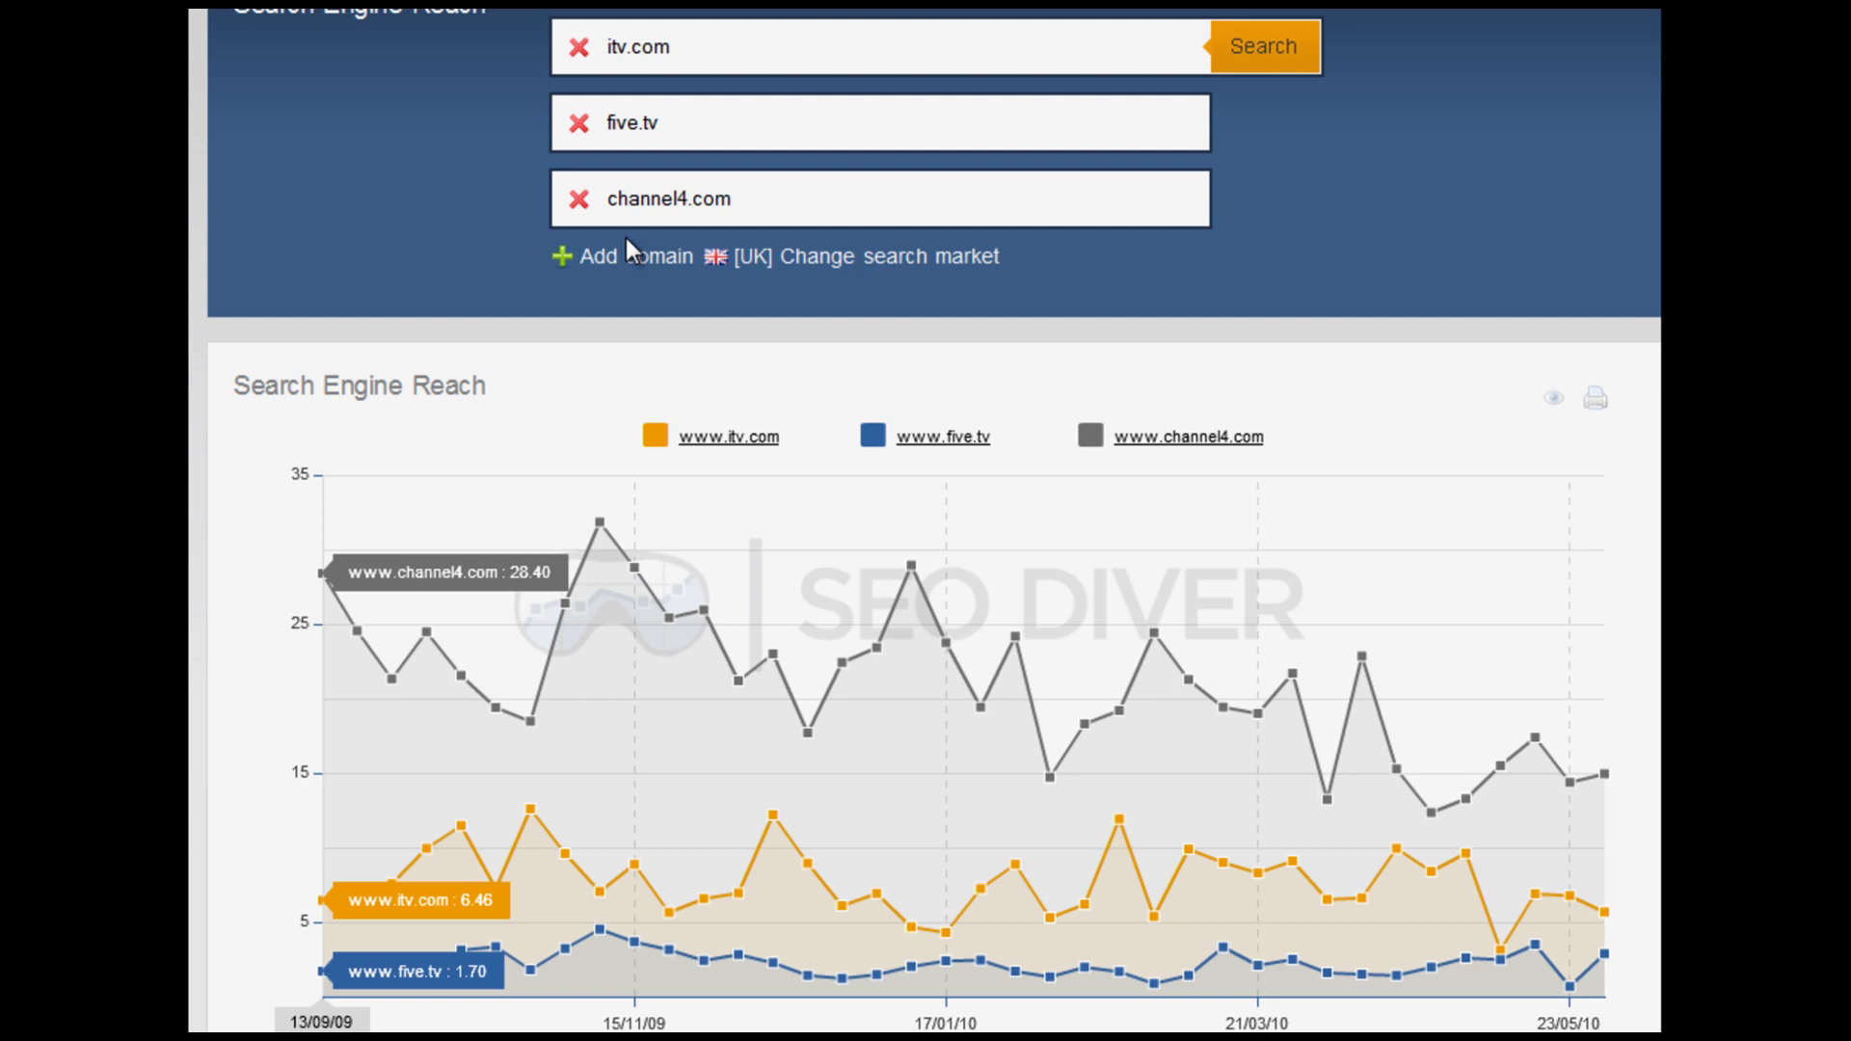
Step: Rerun Search Engine Reach for the bare domains itv.com, five.tv and channel4.com
{"action": "left_click", "coordinate": [1267, 54]}
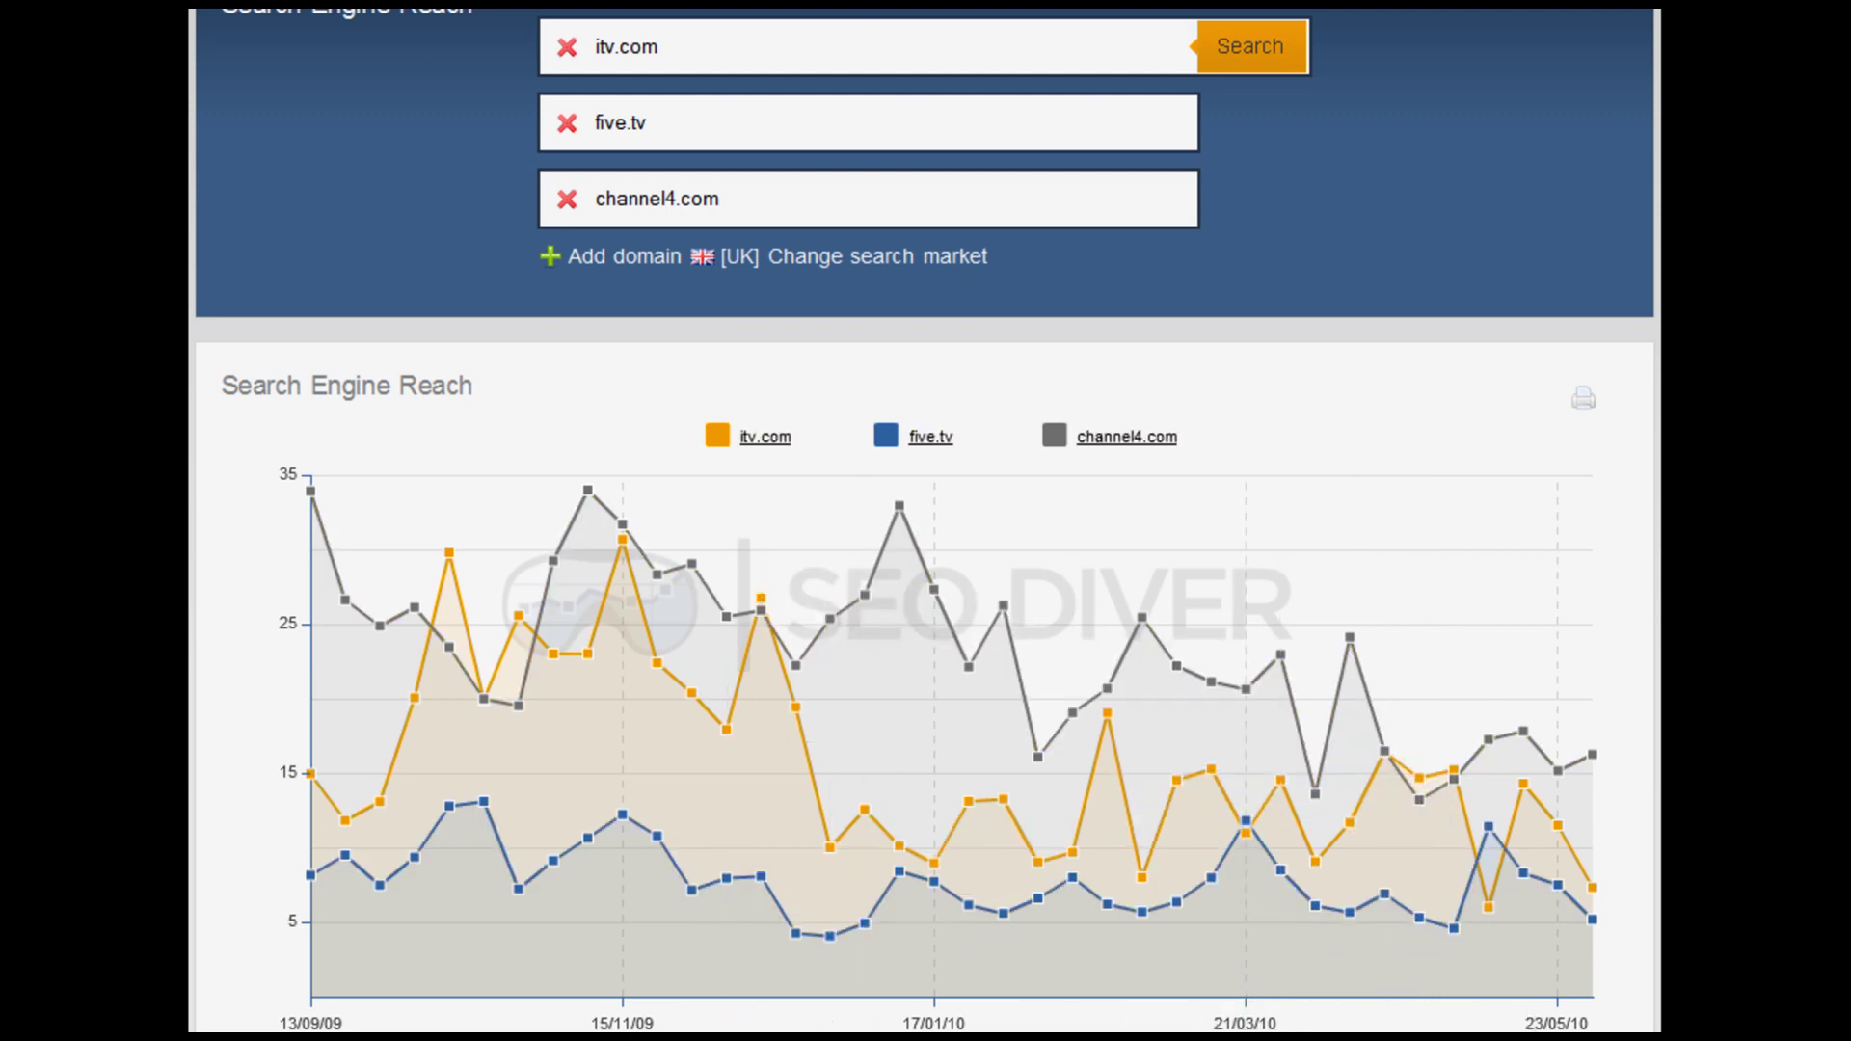
{"action": "scroll", "coordinate": [926, 520], "scroll_direction": "down", "scroll_amount": 5}
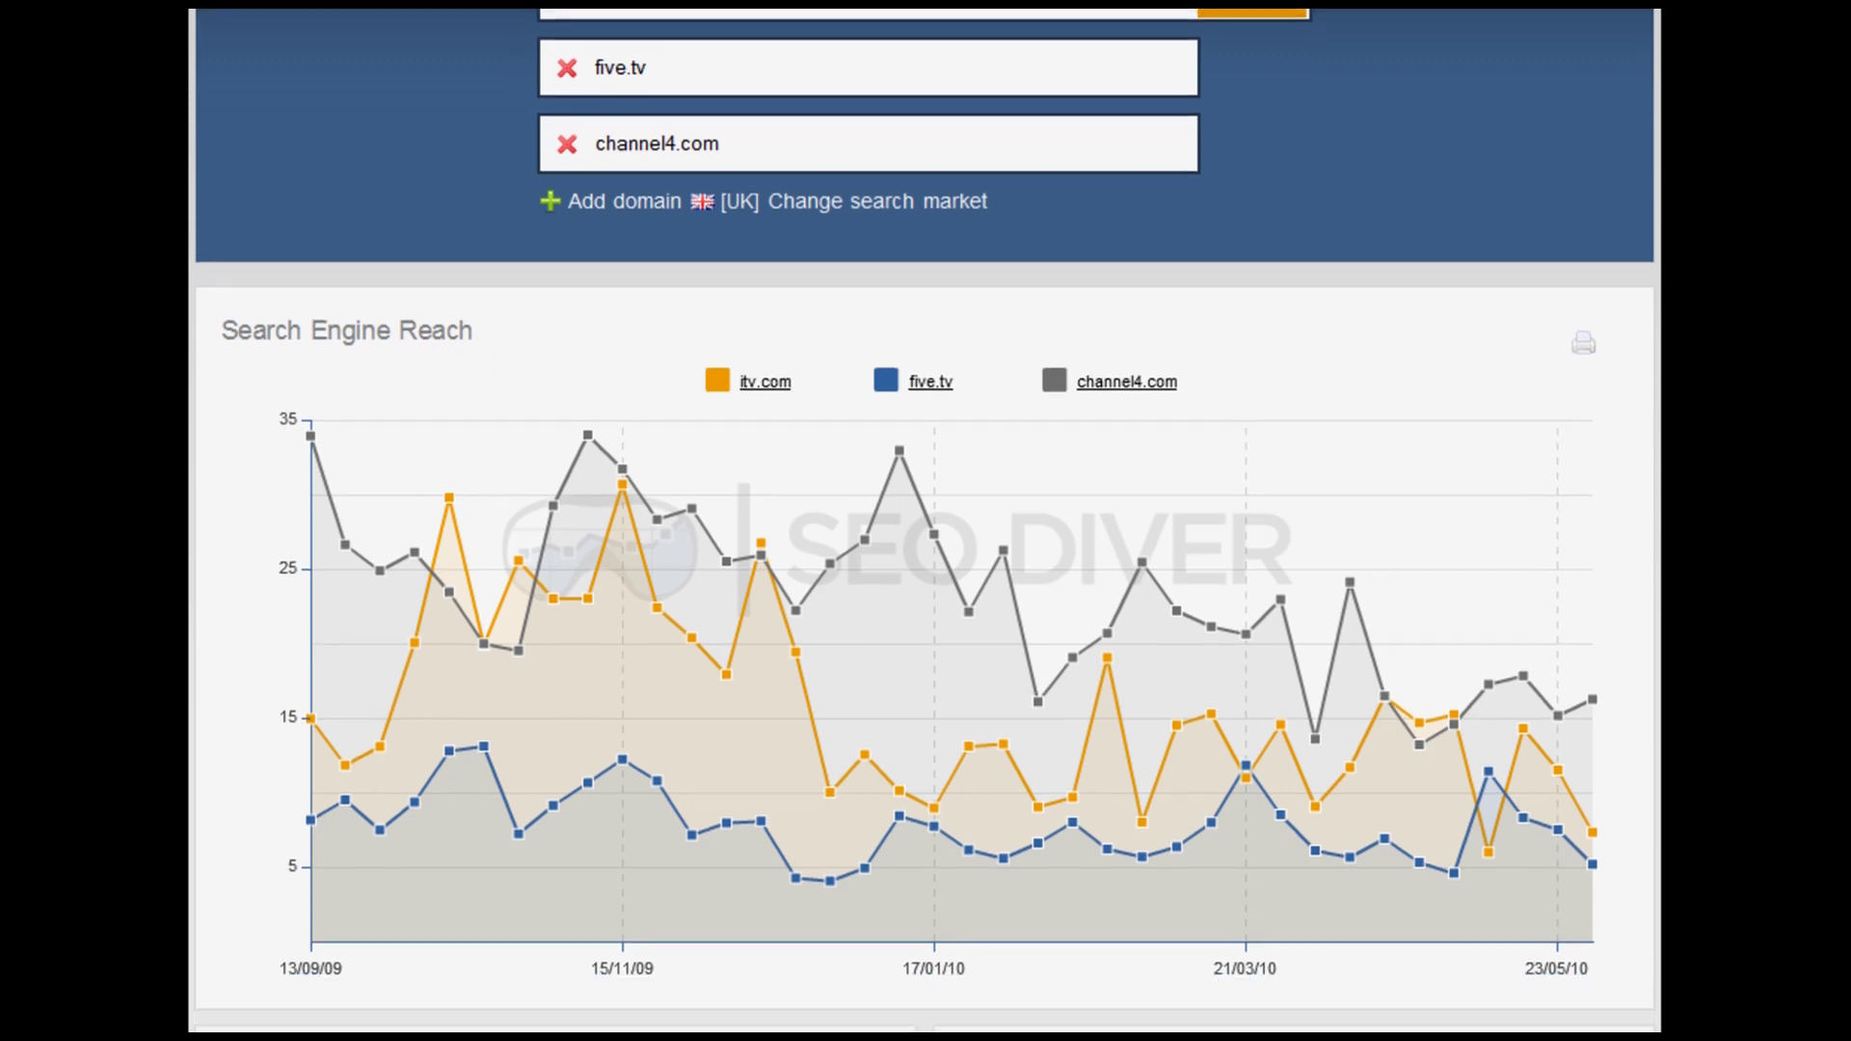
{"action": "scroll", "coordinate": [926, 521], "scroll_direction": "down", "scroll_amount": 3}
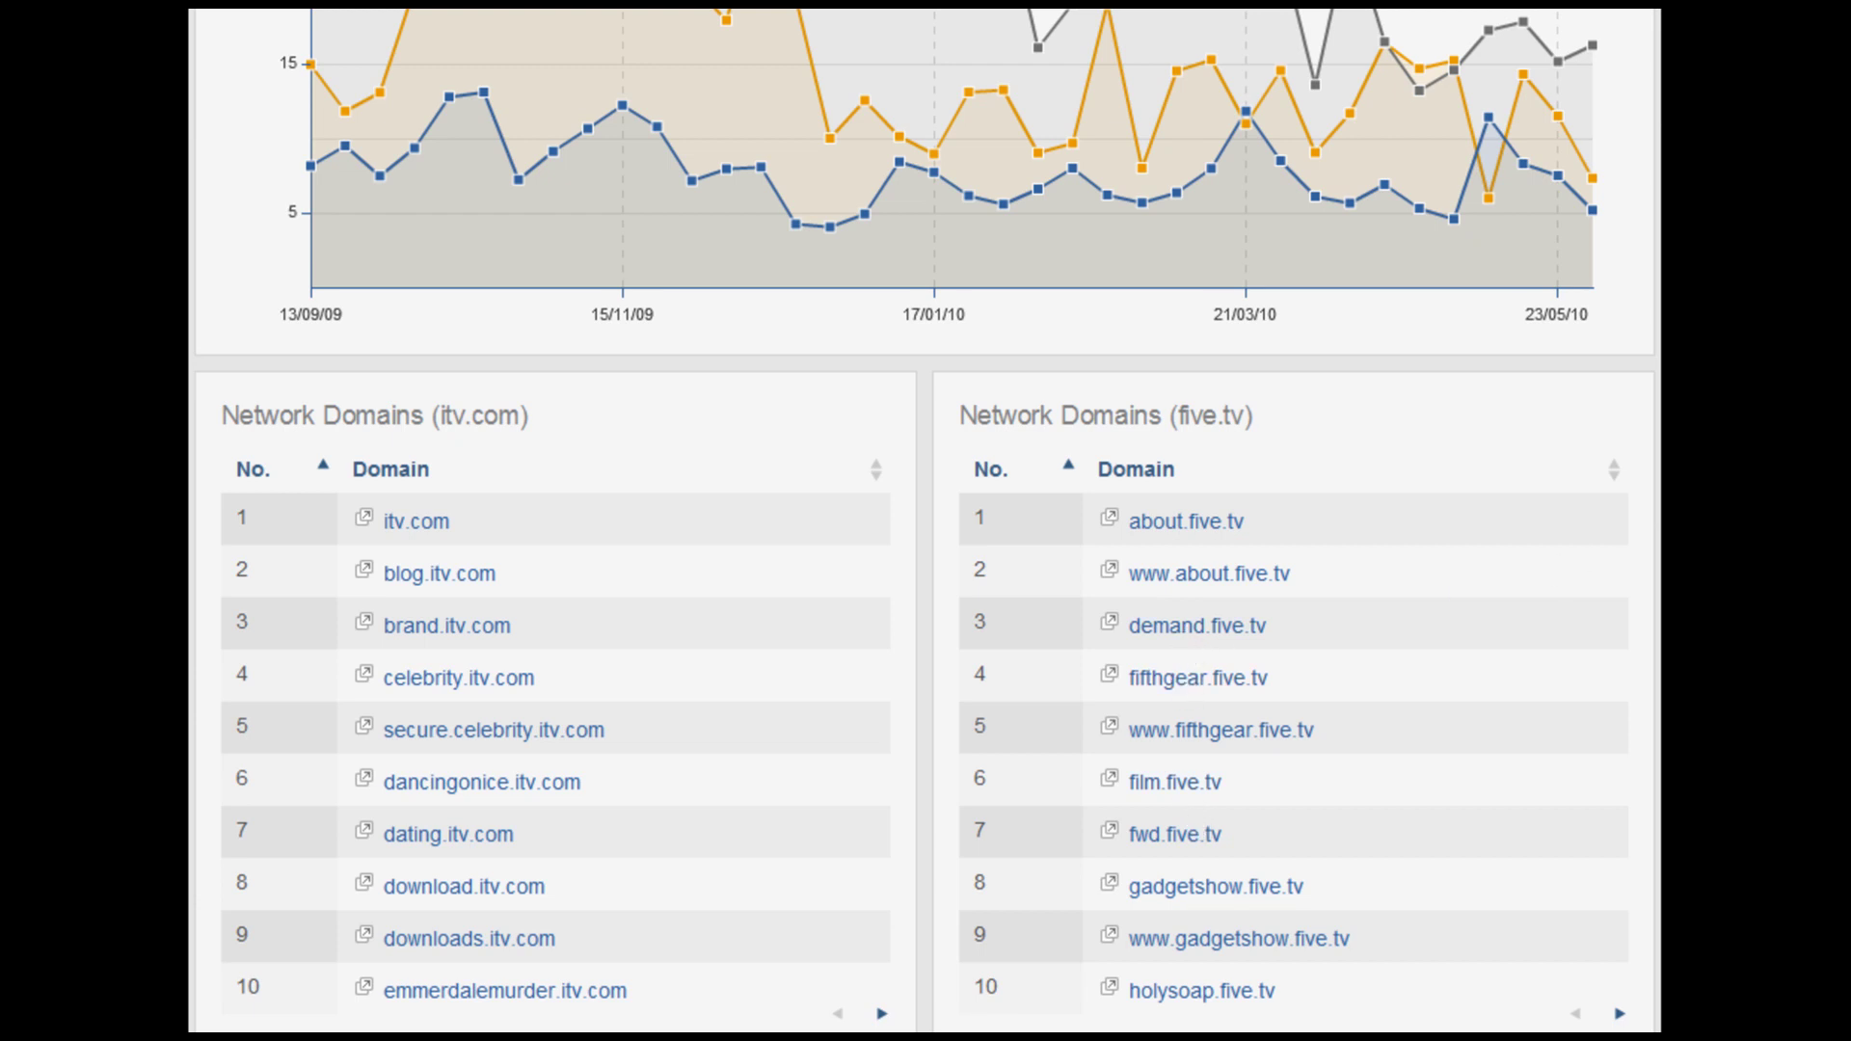
{"action": "scroll", "coordinate": [925, 521], "scroll_direction": "down", "scroll_amount": 6}
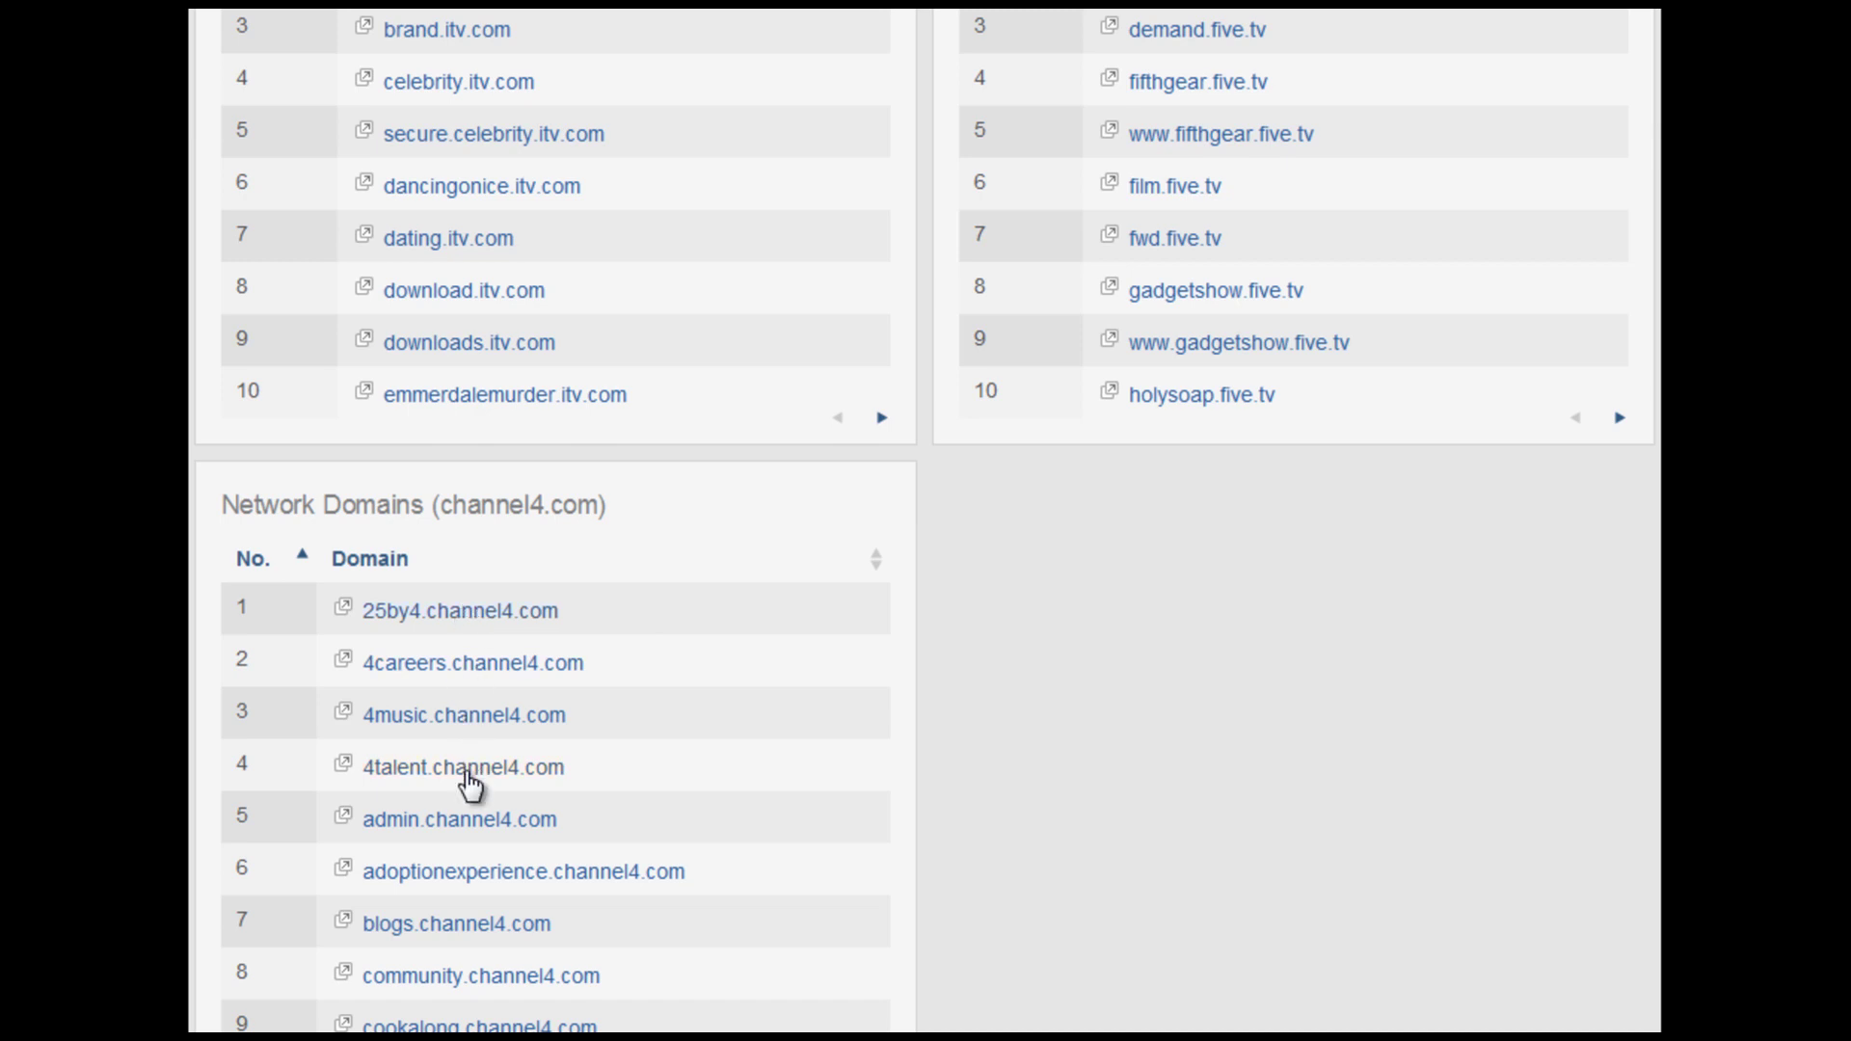
{"action": "scroll", "coordinate": [925, 521], "scroll_direction": "up", "scroll_amount": 12}
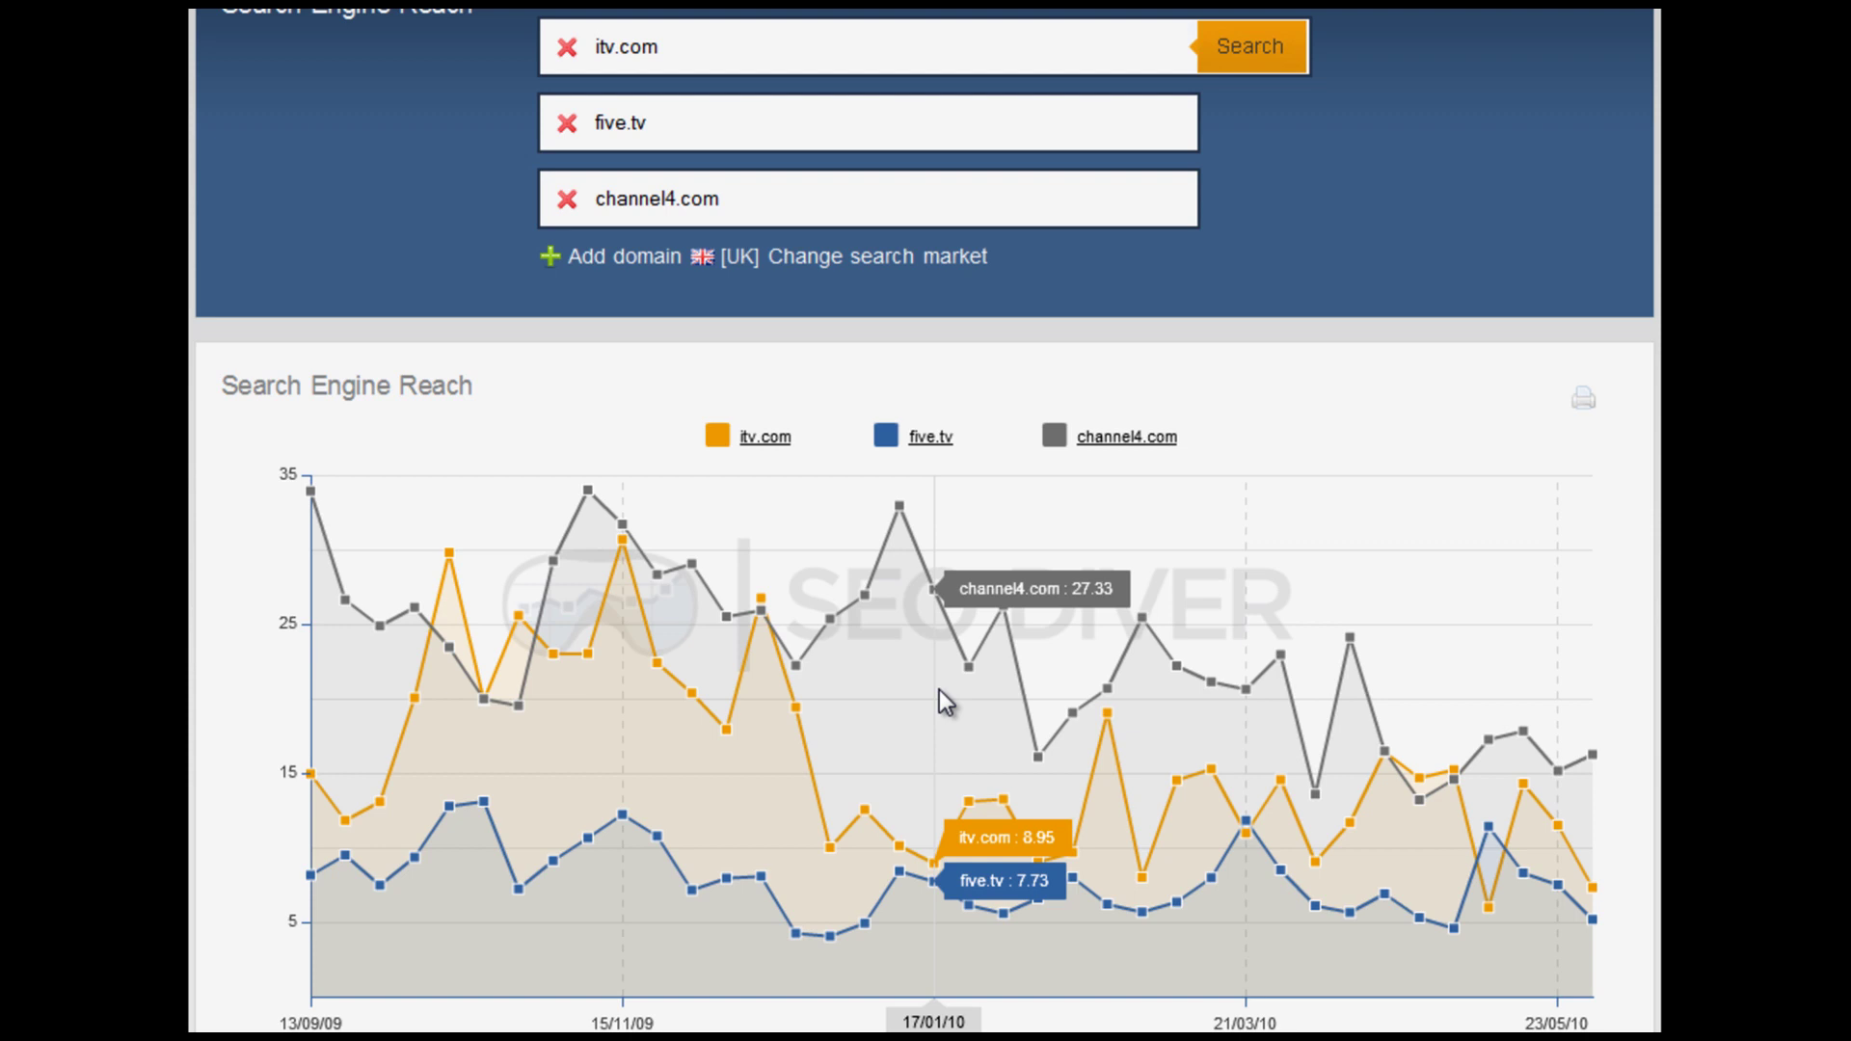
Step: Extend the first domain entry to read itv.com,five.tv,channel4.com
{"action": "left_click", "coordinate": [675, 51]}
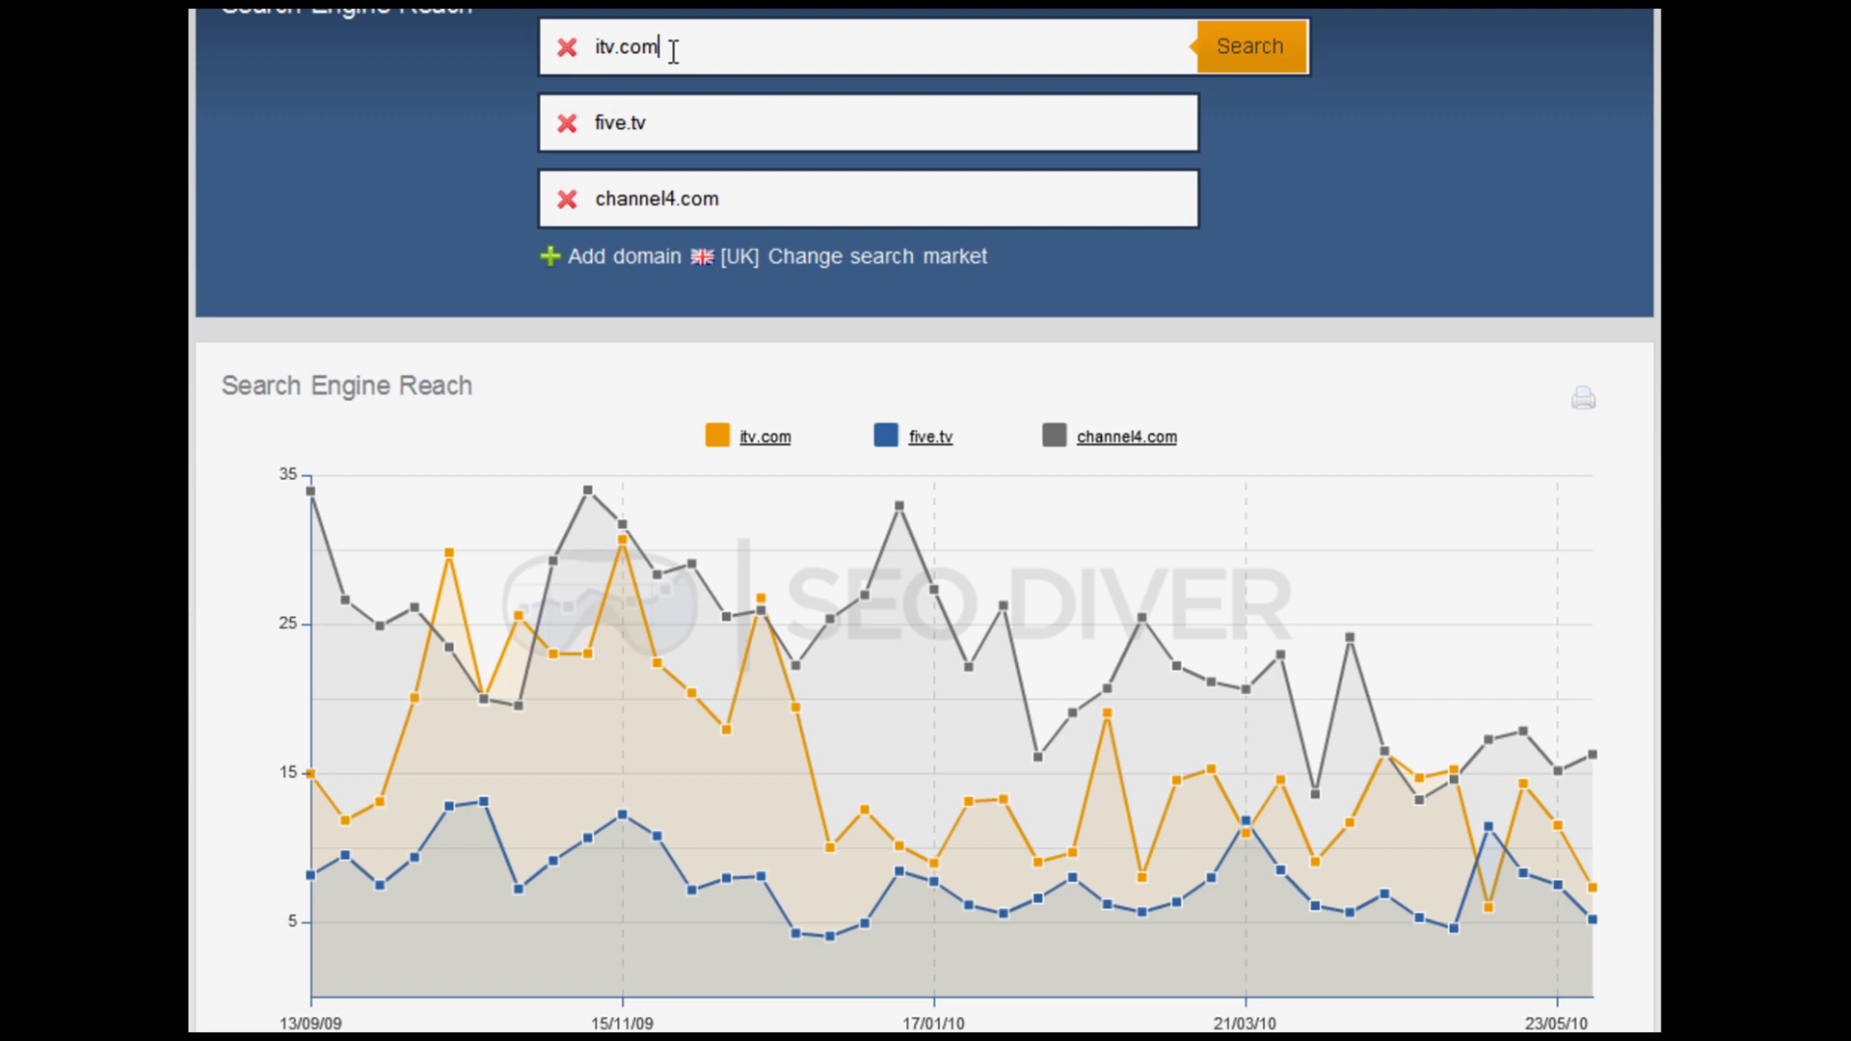
{"action": "type", "text": ",five."}
{"action": "type", "text": "tv,channel4.com"}
Step: Remove the separate five.tv entry and change channel4.com to bbc.co.uk
{"action": "left_click", "coordinate": [567, 125]}
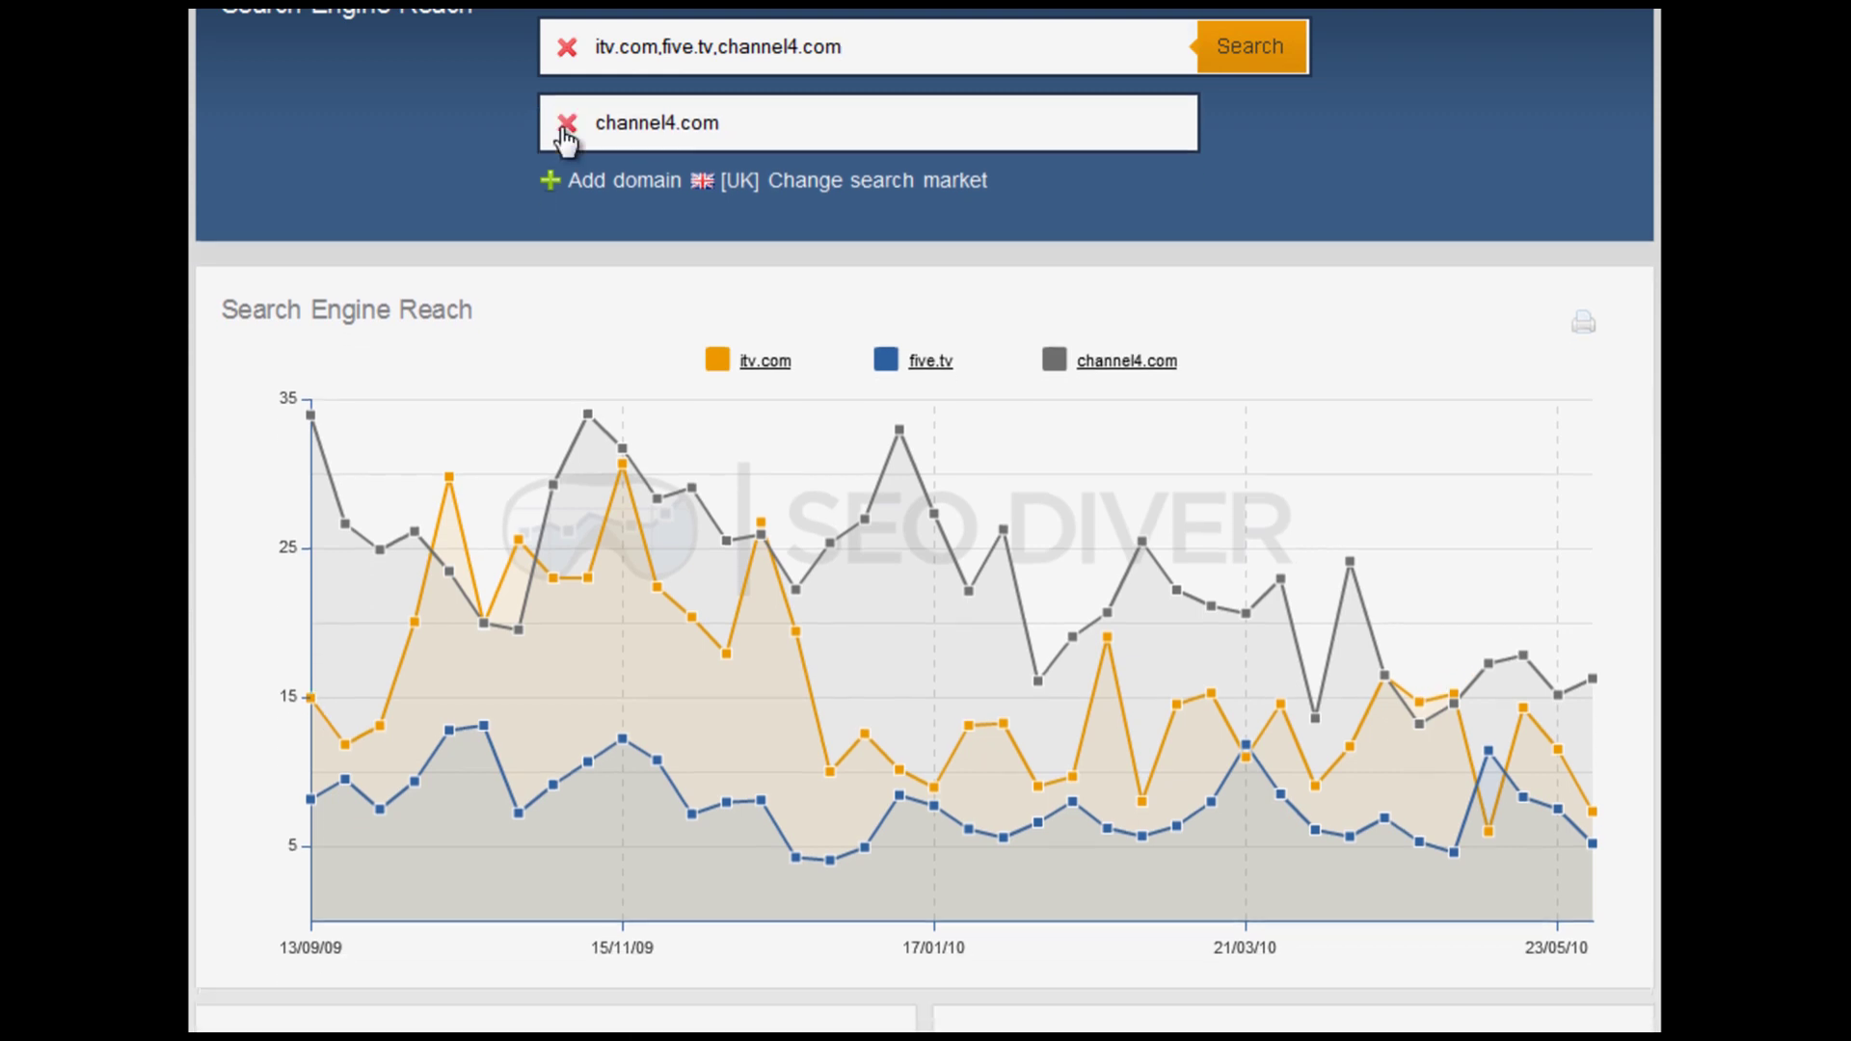
{"action": "left_click_drag", "start_coordinate": [737, 122], "coordinate": [599, 118]}
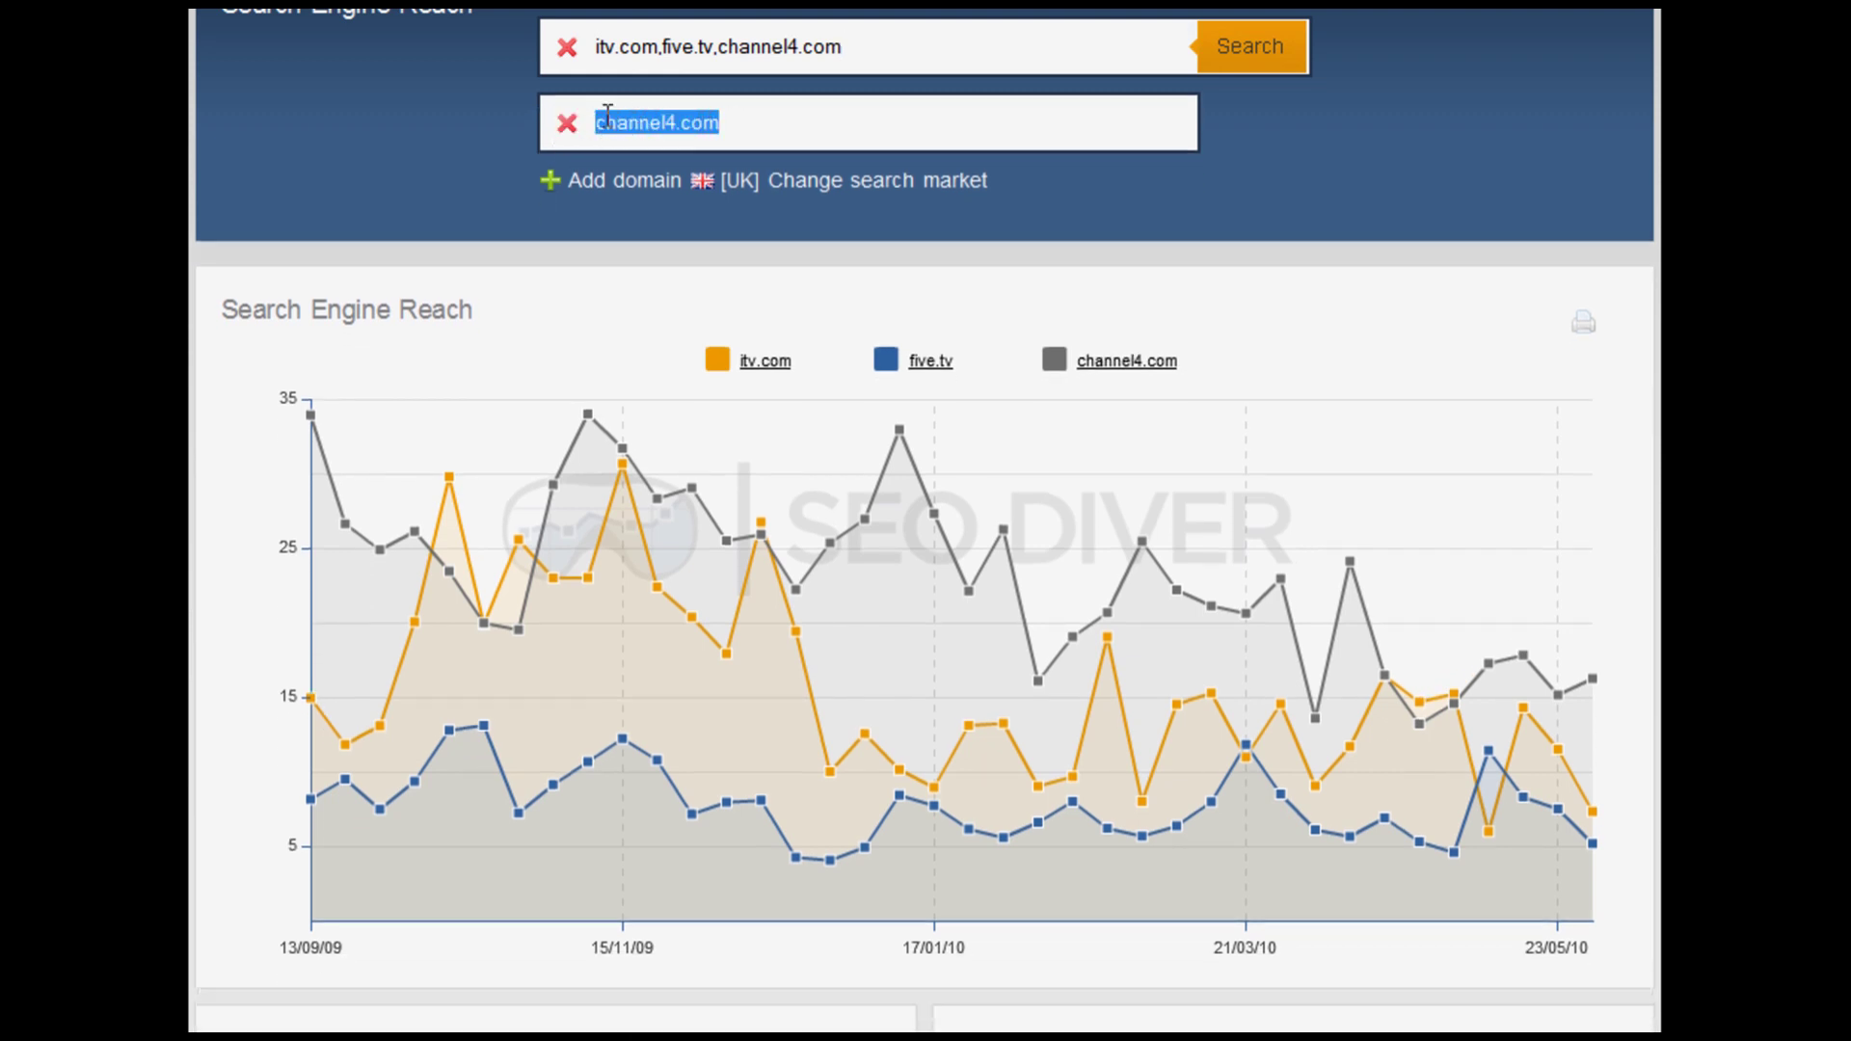
{"action": "type", "text": "bbc.co.u"}
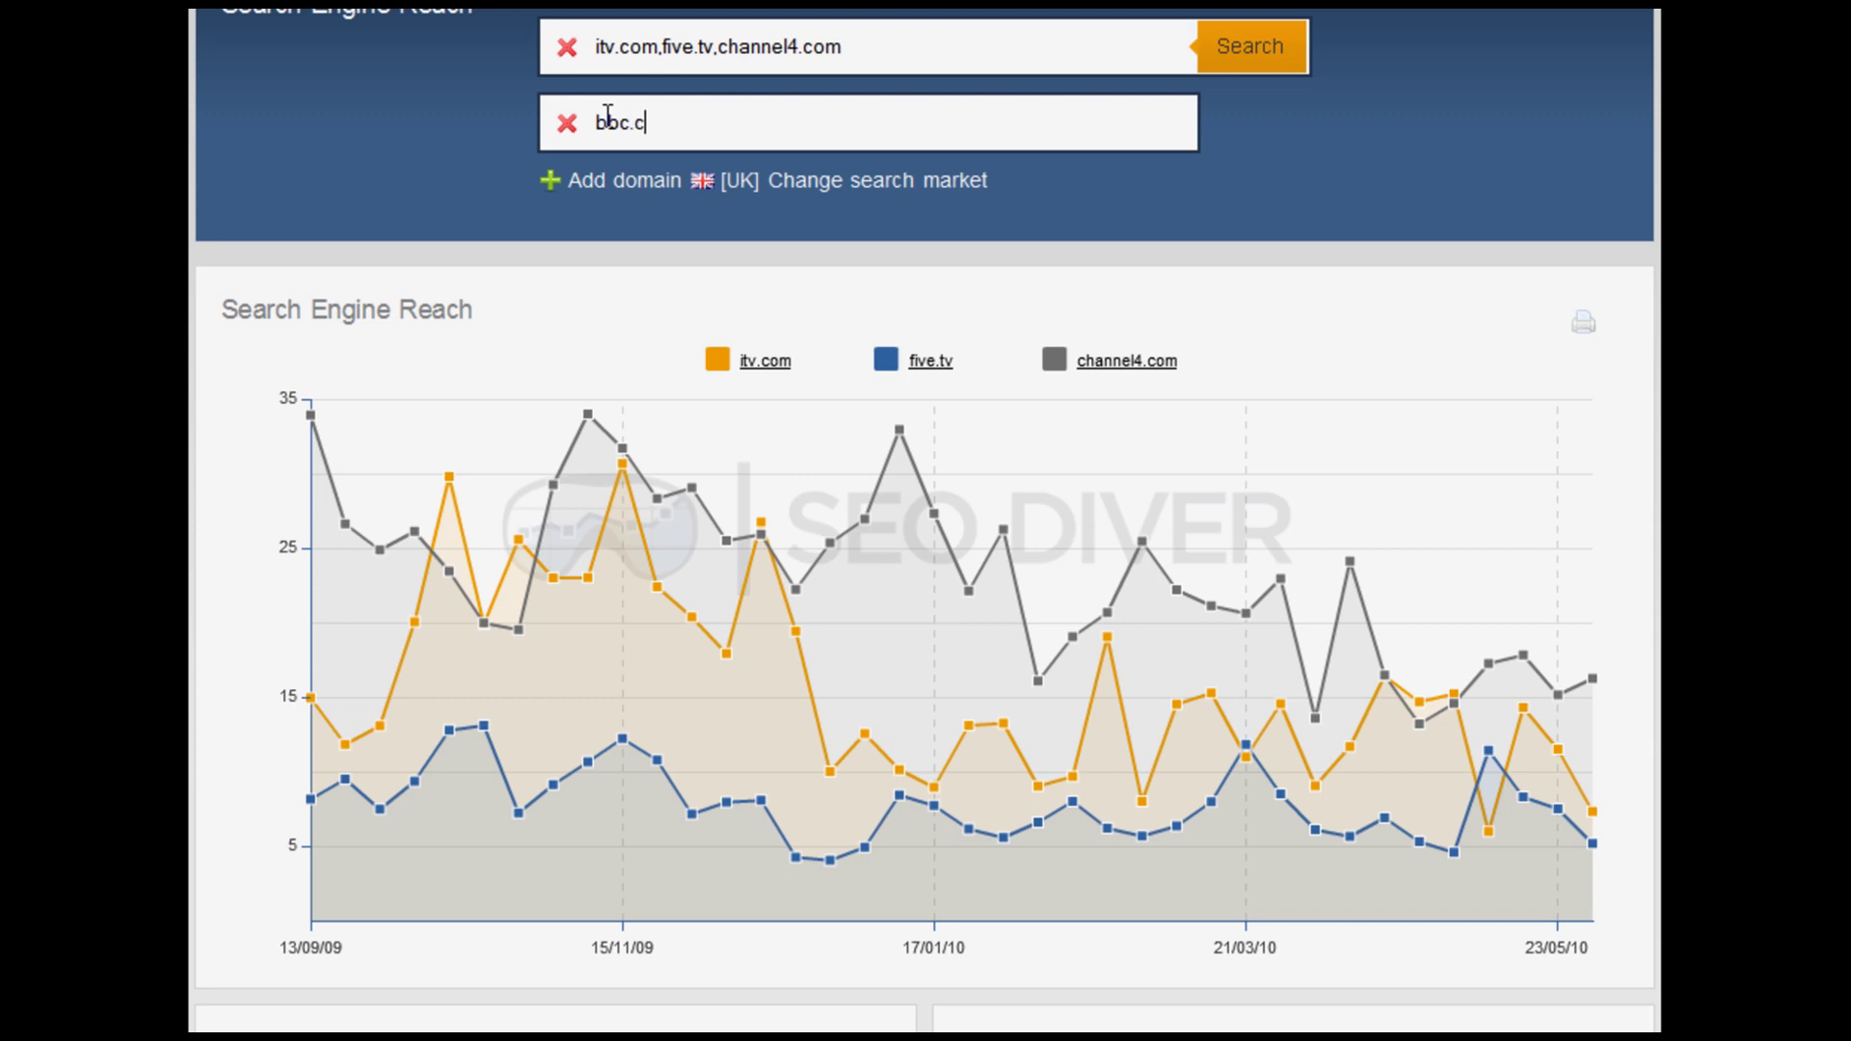
{"action": "type", "text": "k"}
Step: Run the search to plot combined itv.com/five.tv/channel4.com reach against bbc.co.uk
{"action": "left_click", "coordinate": [1253, 50]}
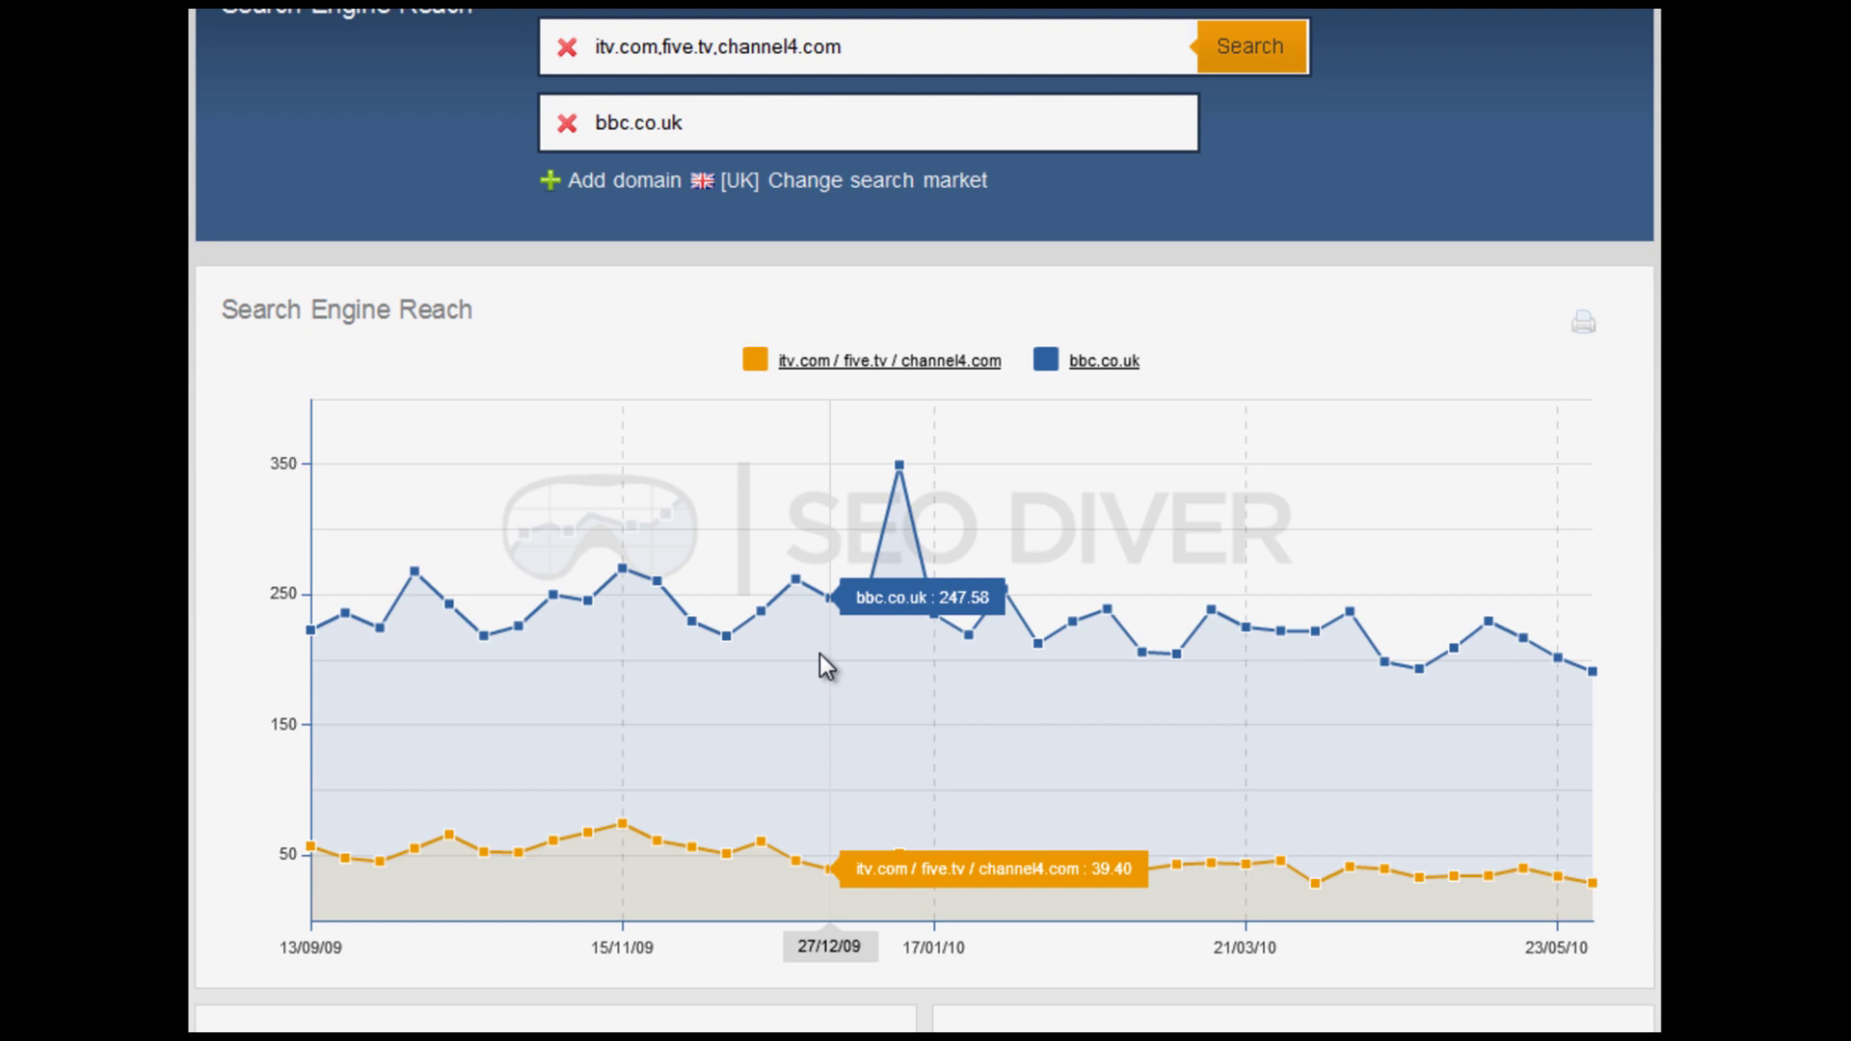
Step: Scroll to the Network Domains tables and page the itv network list to rows 21–30
{"action": "scroll", "coordinate": [1697, 786], "scroll_direction": "up", "scroll_amount": 2}
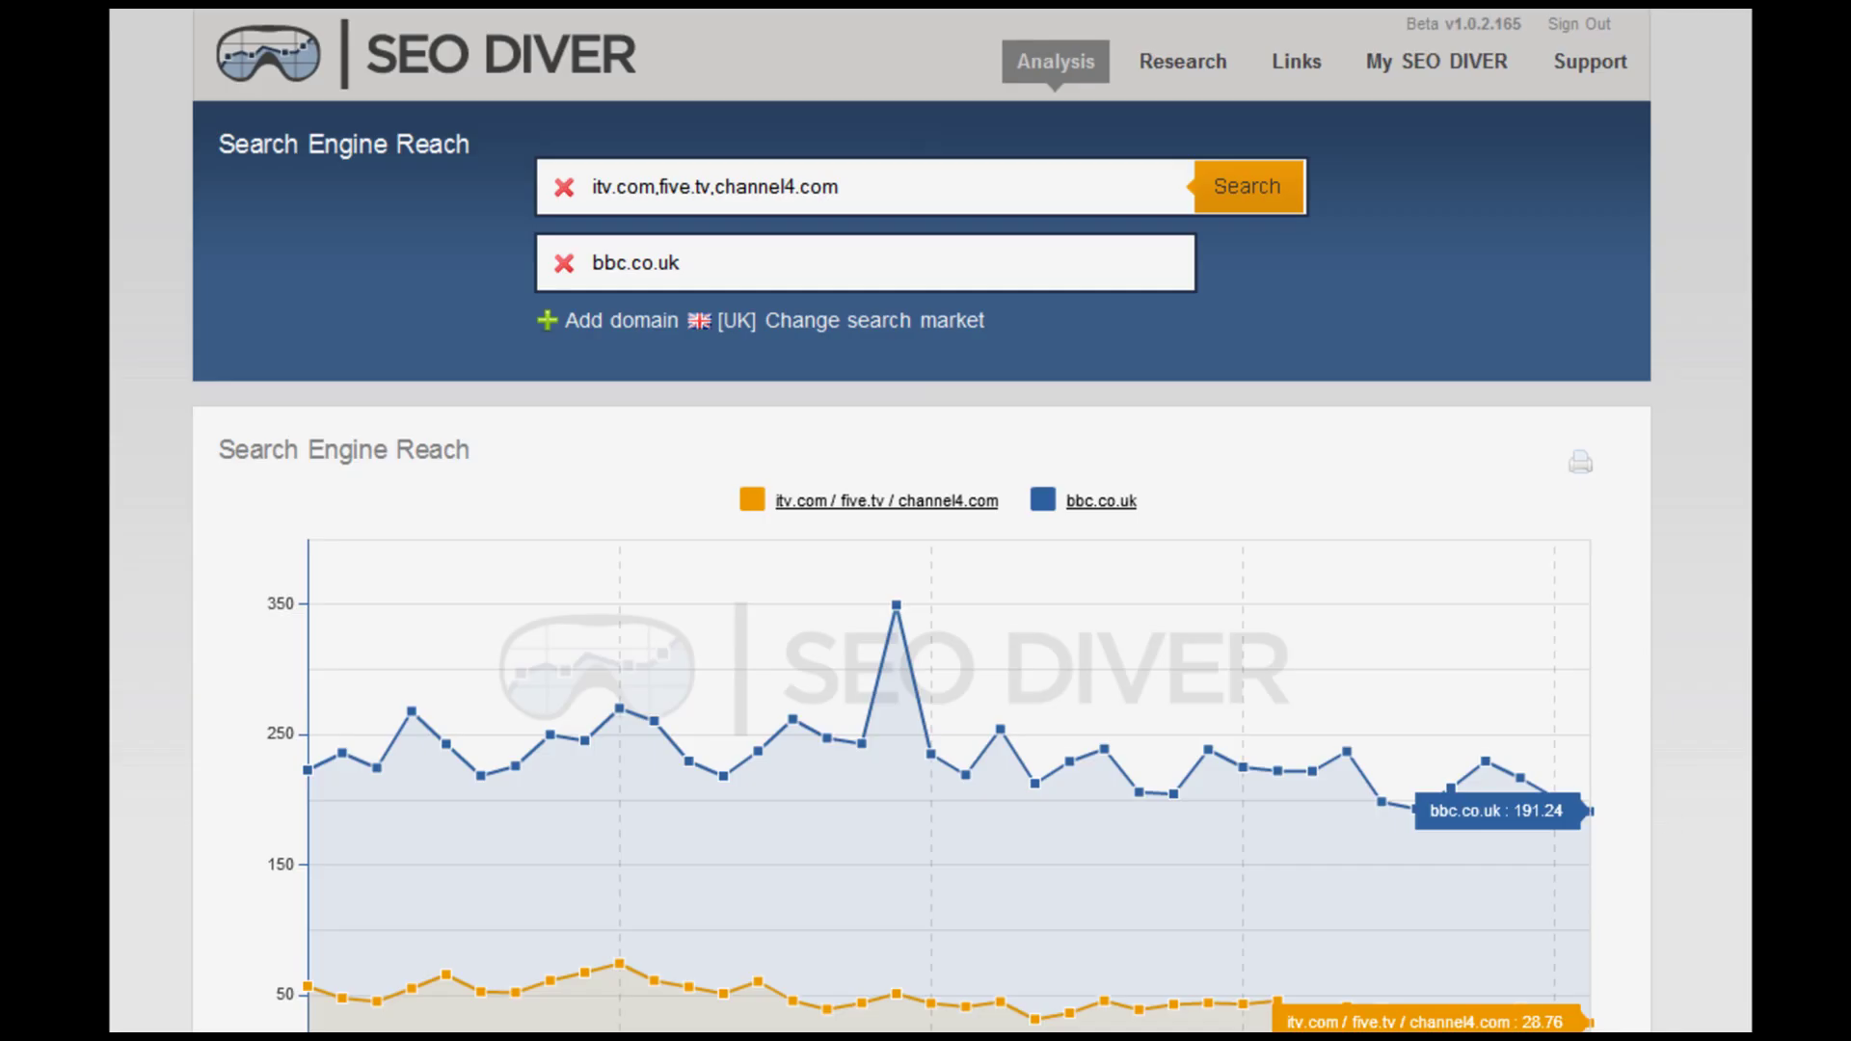
{"action": "scroll", "coordinate": [925, 521], "scroll_direction": "down", "scroll_amount": 9}
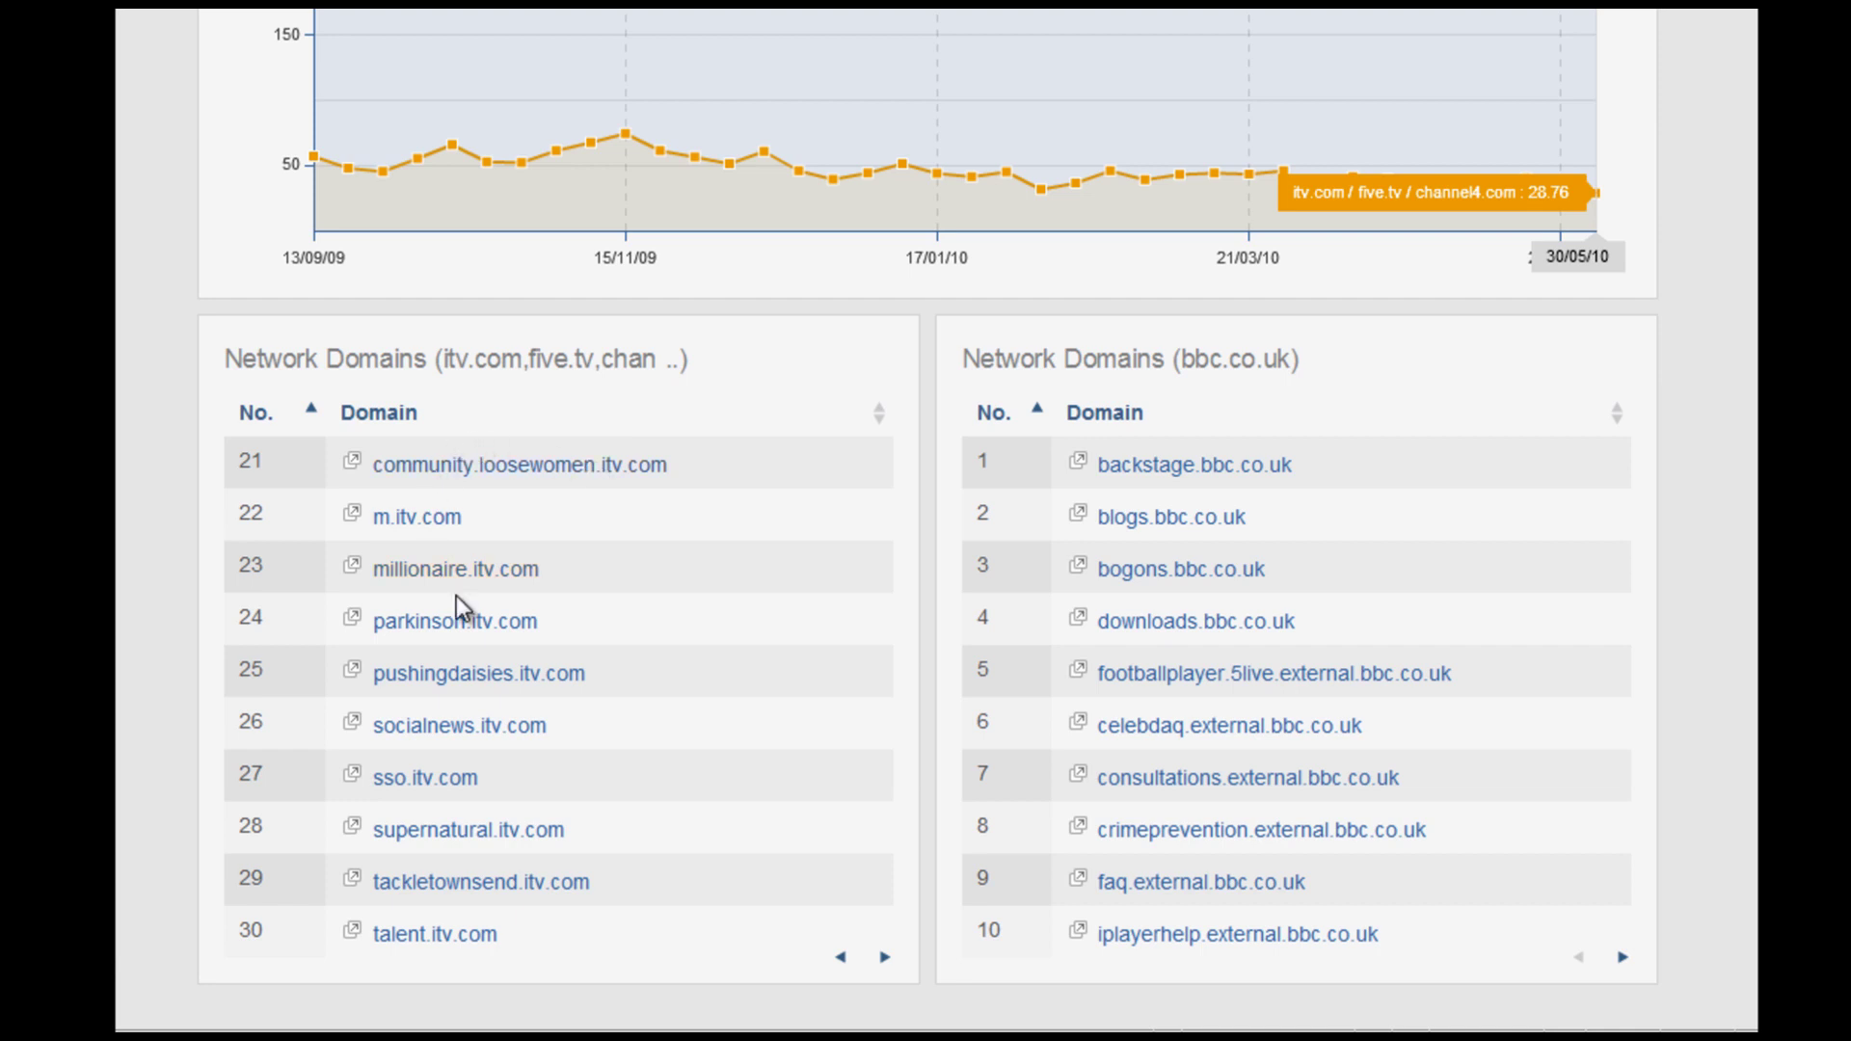
{"action": "left_click", "coordinate": [841, 960]}
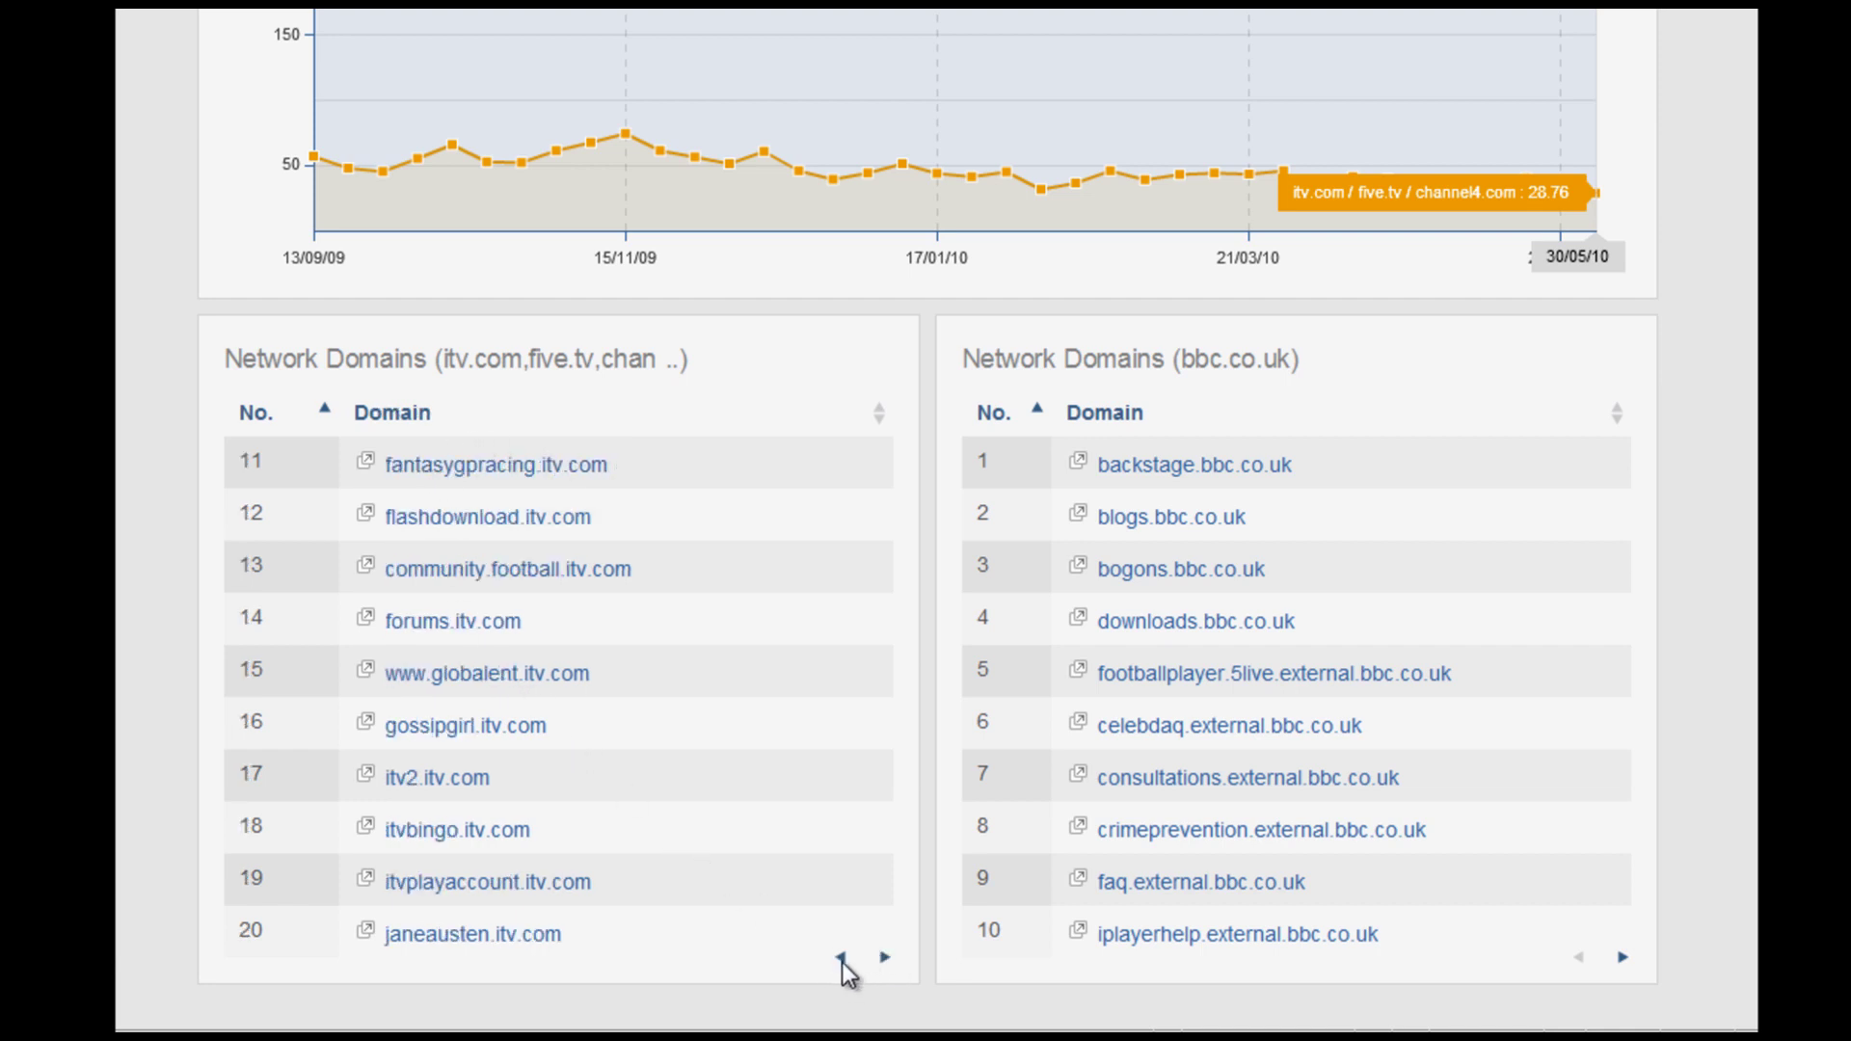
{"action": "left_click", "coordinate": [841, 959]}
{"action": "left_click", "coordinate": [885, 959]}
{"action": "left_click", "coordinate": [885, 959]}
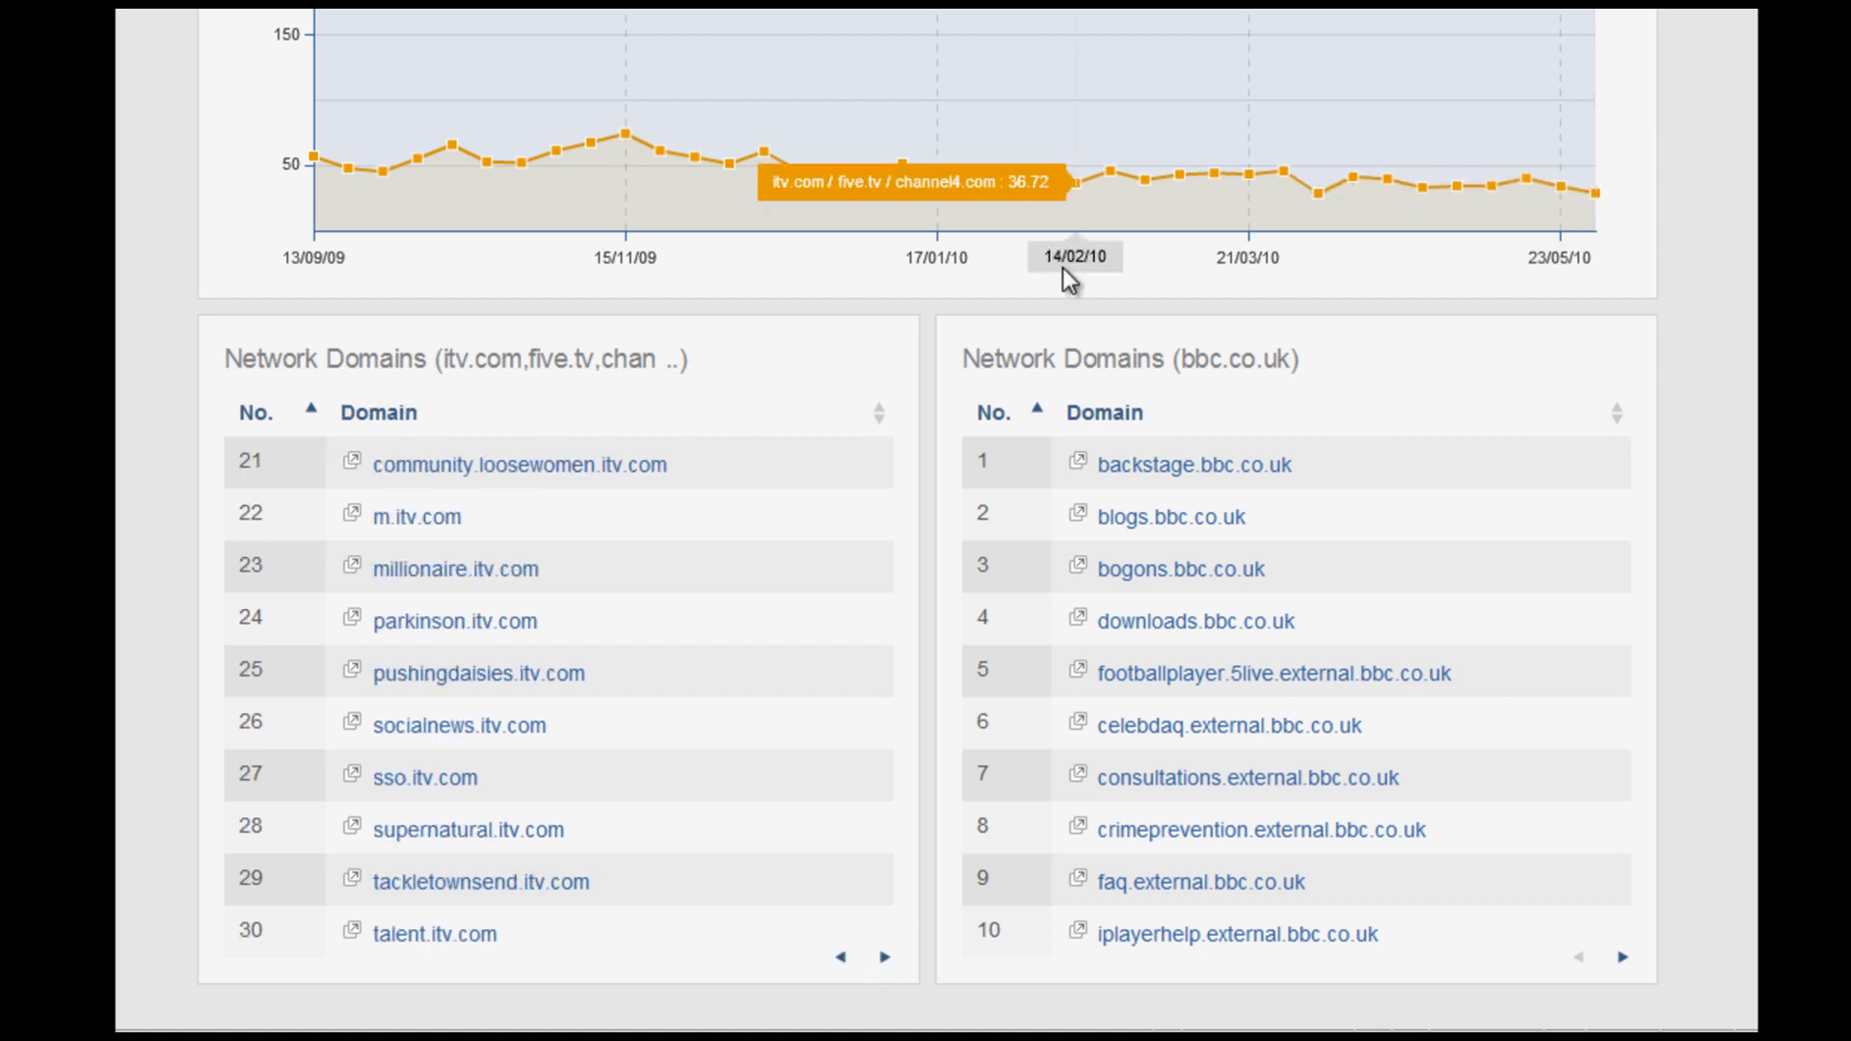